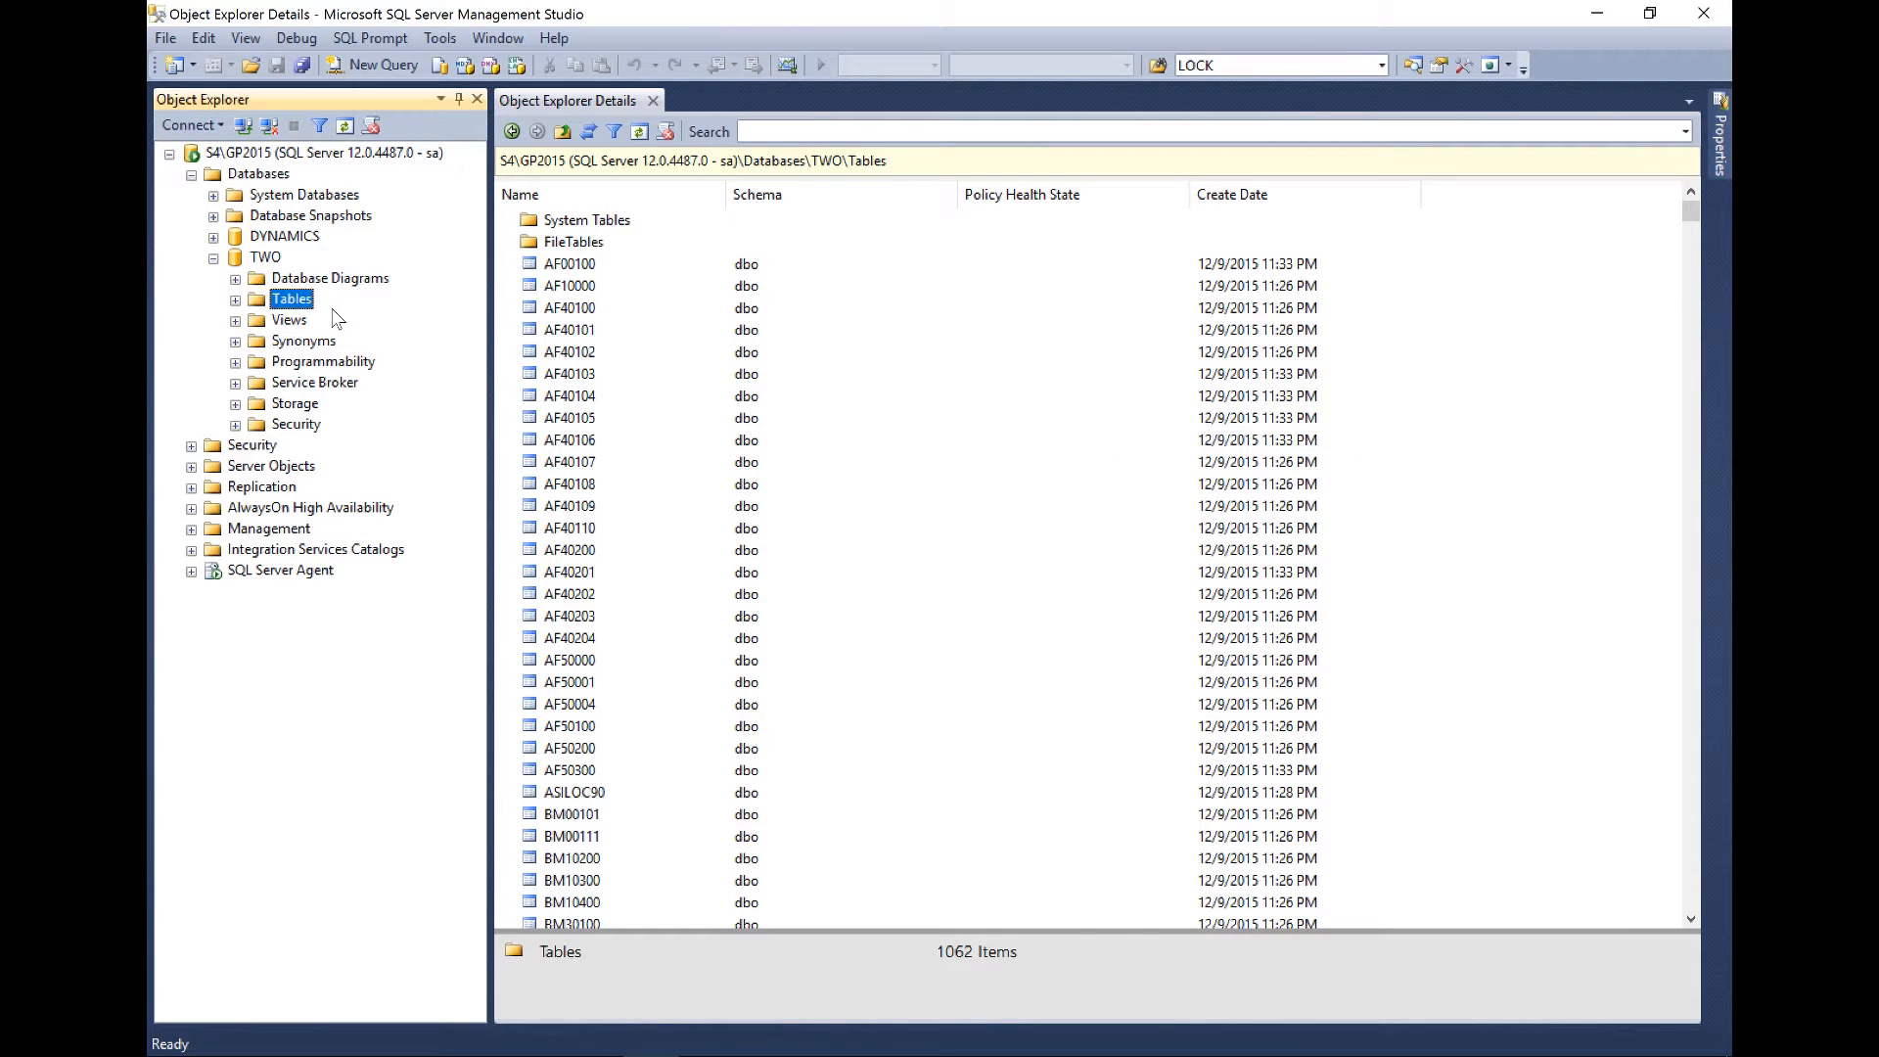
Browse the table list of the TWO database in the object tree and collapse it again.
{"action": "left_click", "coordinate": [236, 301]}
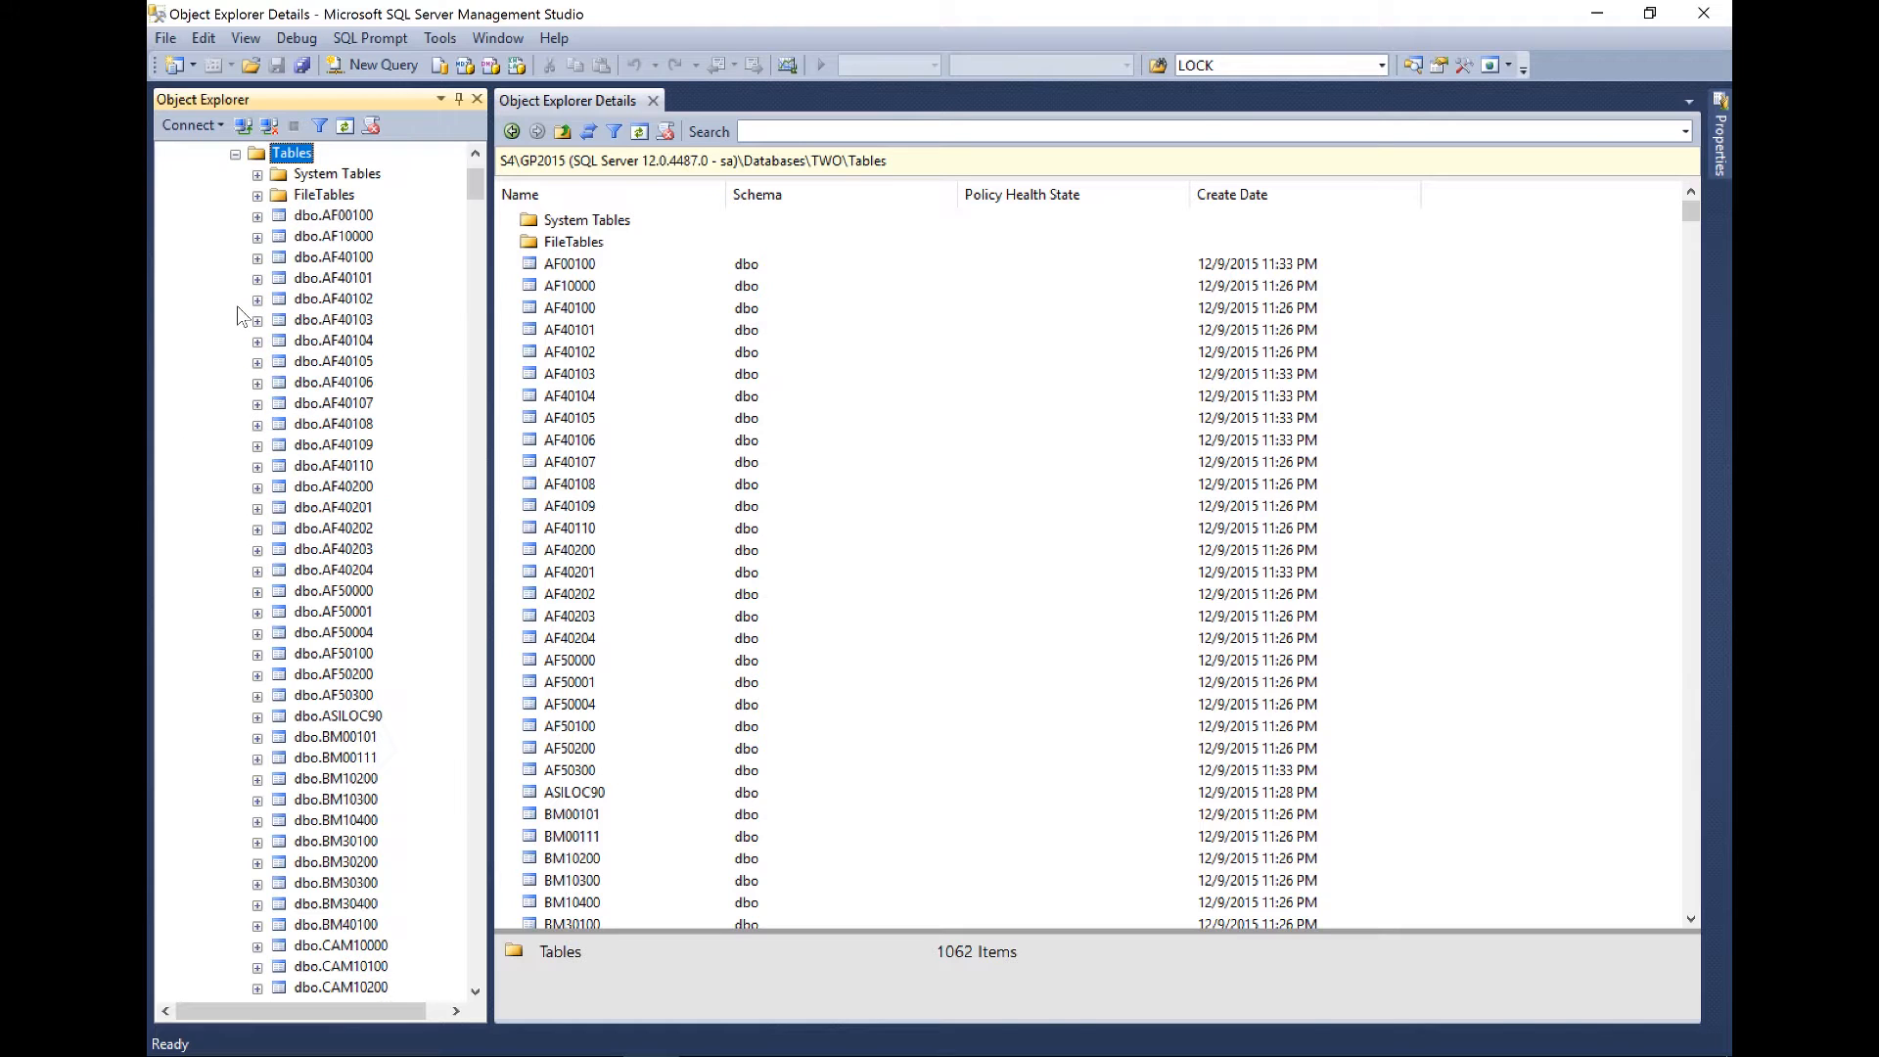
{"action": "left_click", "coordinate": [315, 364]}
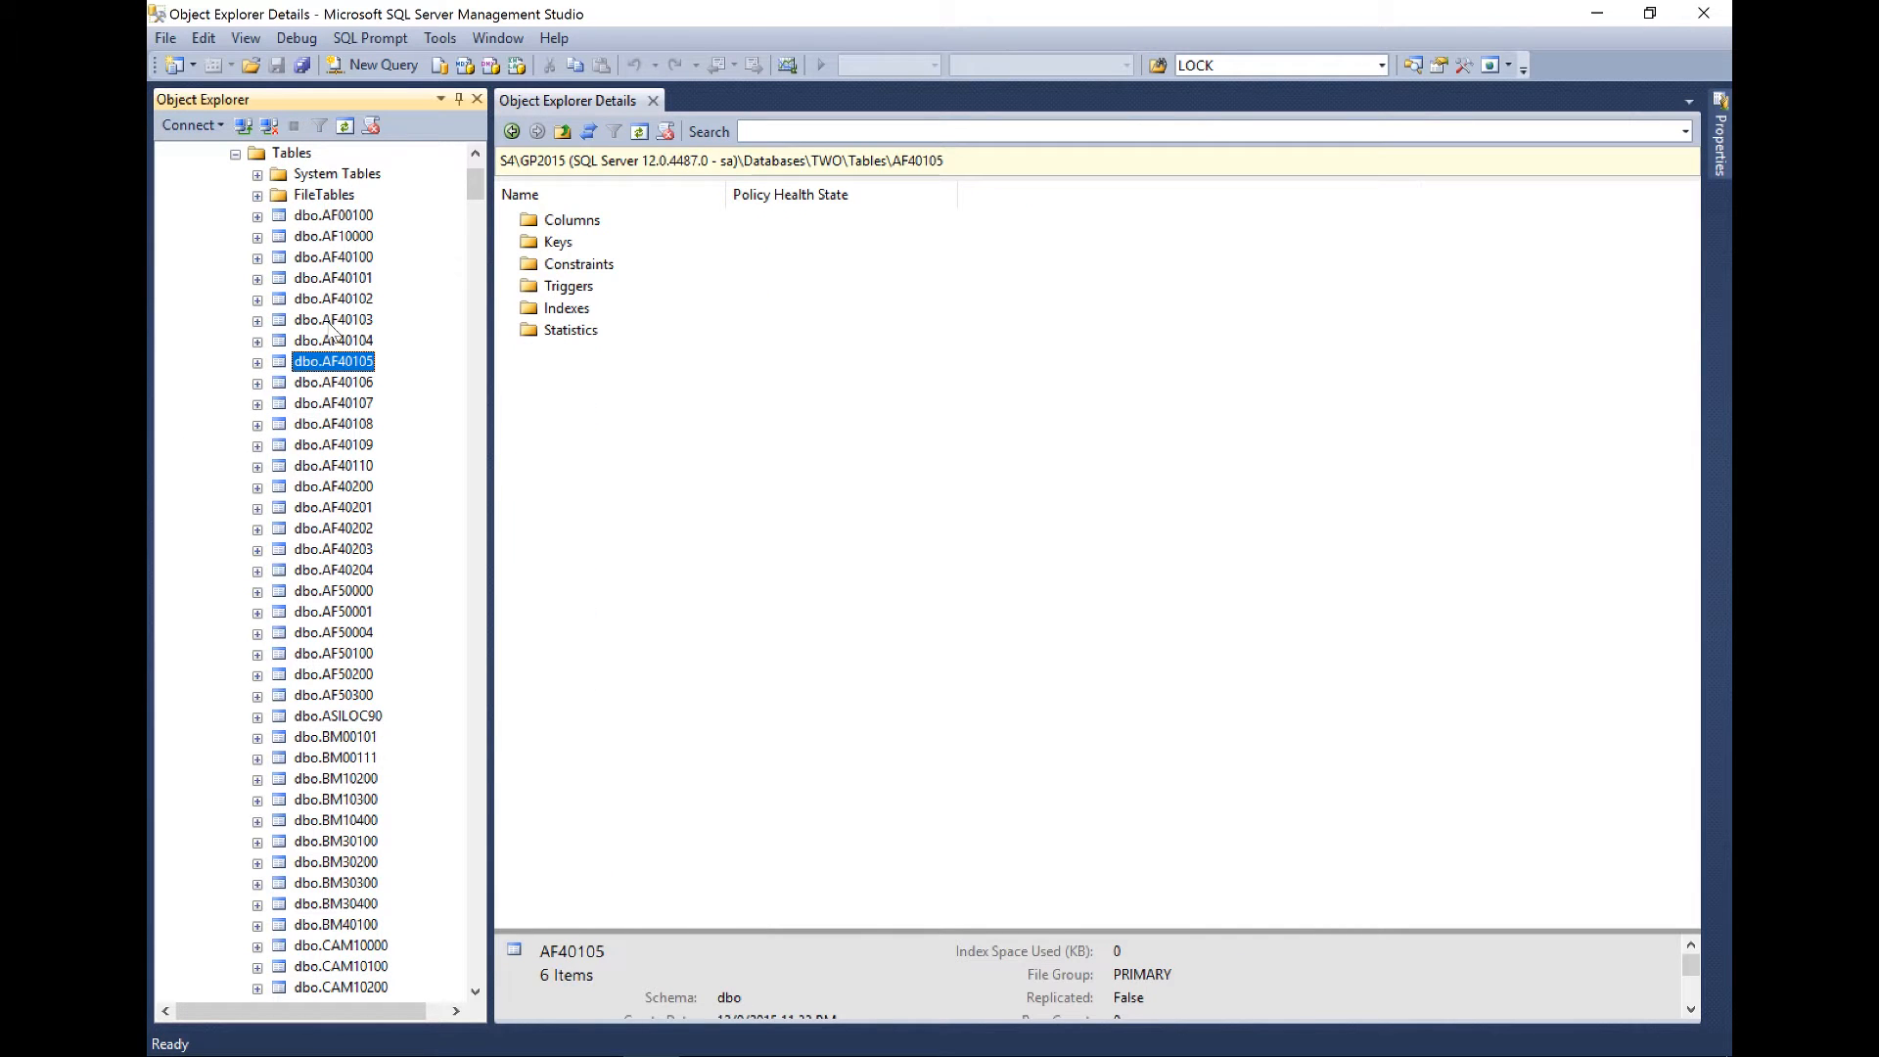
{"action": "scroll", "coordinate": [372, 533], "scroll_direction": "down", "scroll_amount": 10}
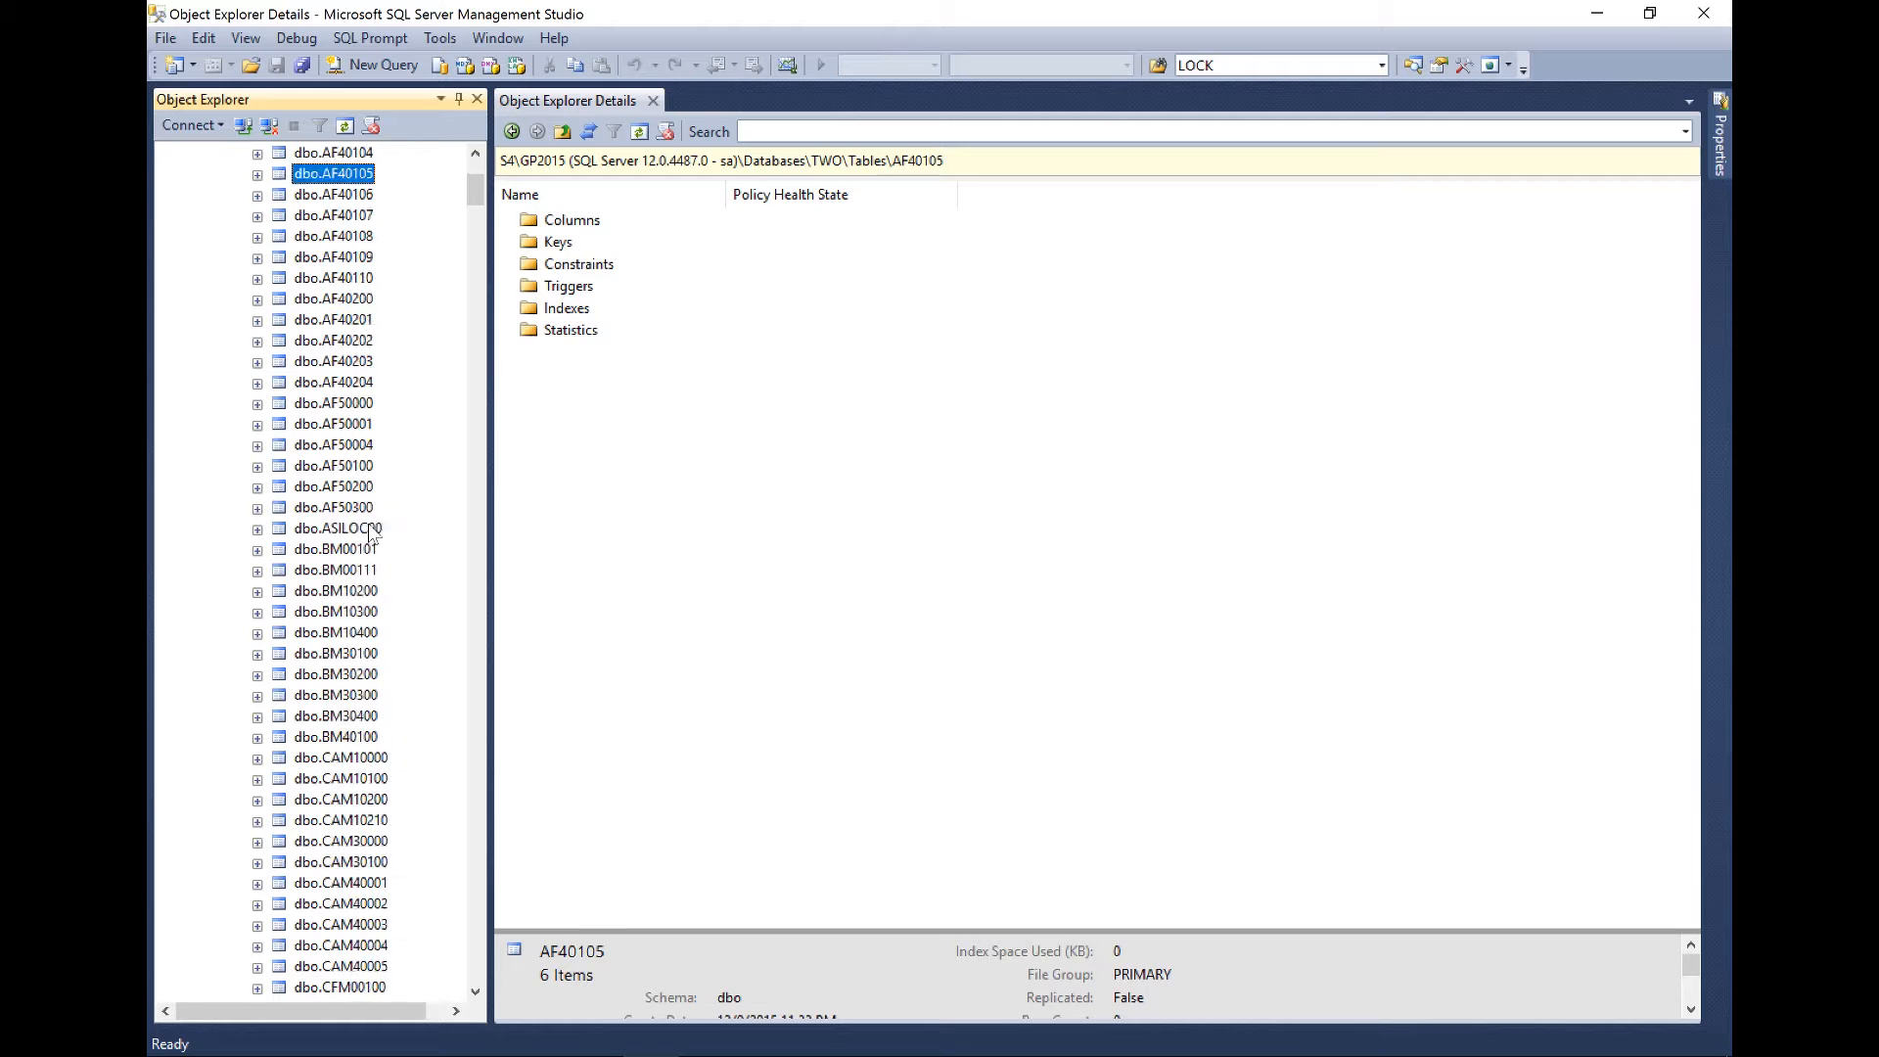
{"action": "scroll", "coordinate": [371, 534], "scroll_direction": "up", "scroll_amount": 12}
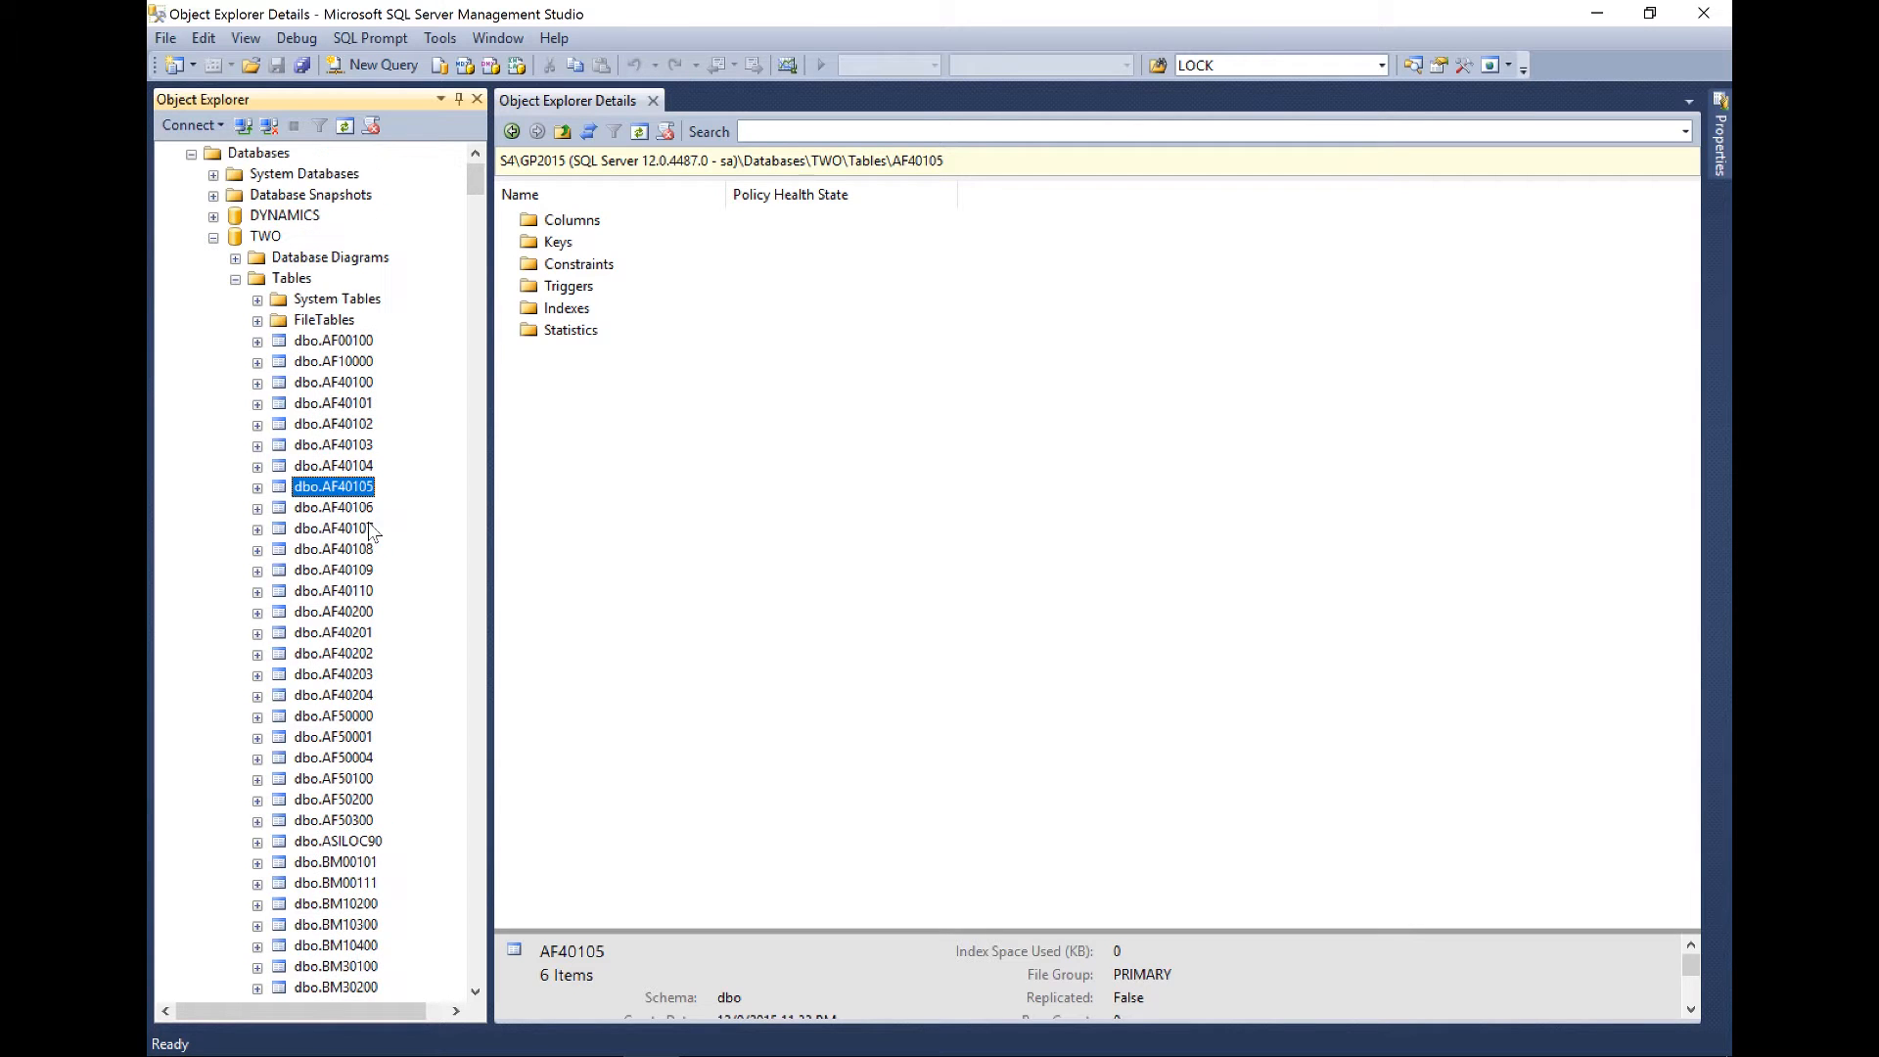
{"action": "left_click", "coordinate": [235, 279]}
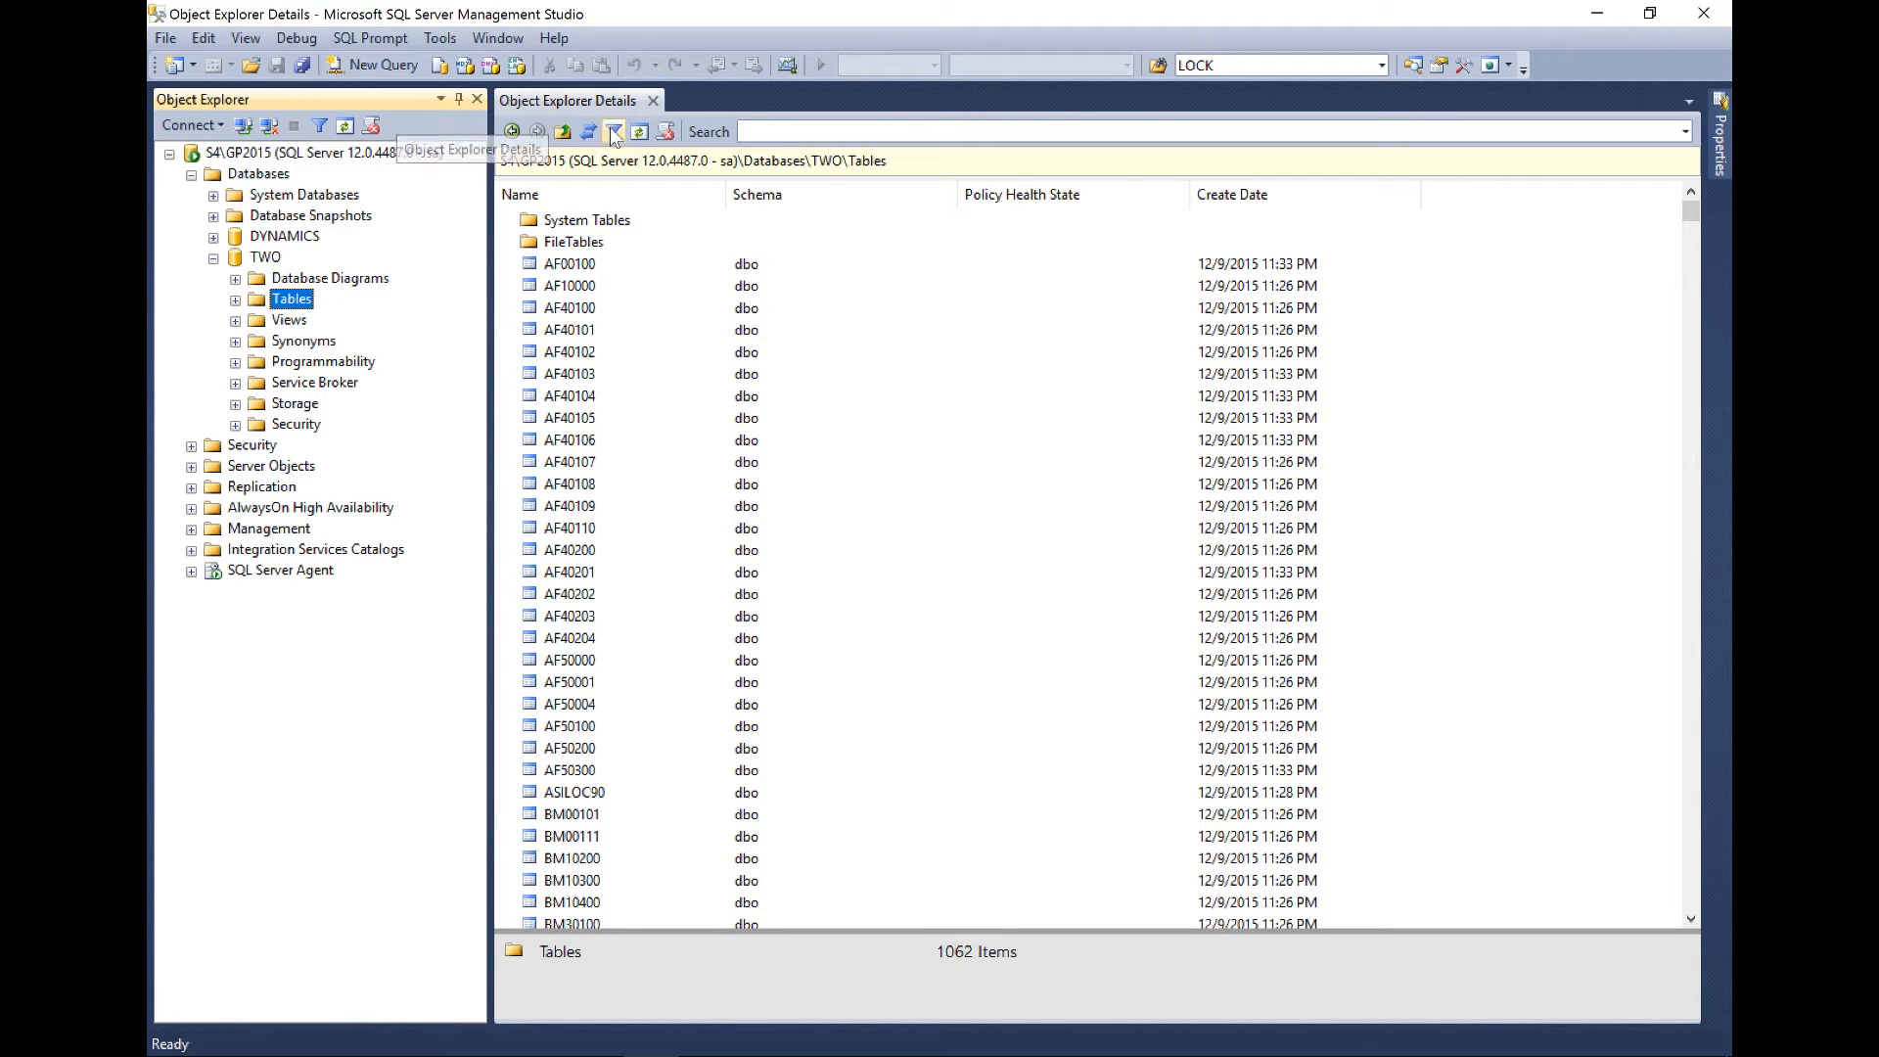
Search the TWO database for objects matching gl1000% and select the GL10000 table.
{"action": "left_click", "coordinate": [570, 354]}
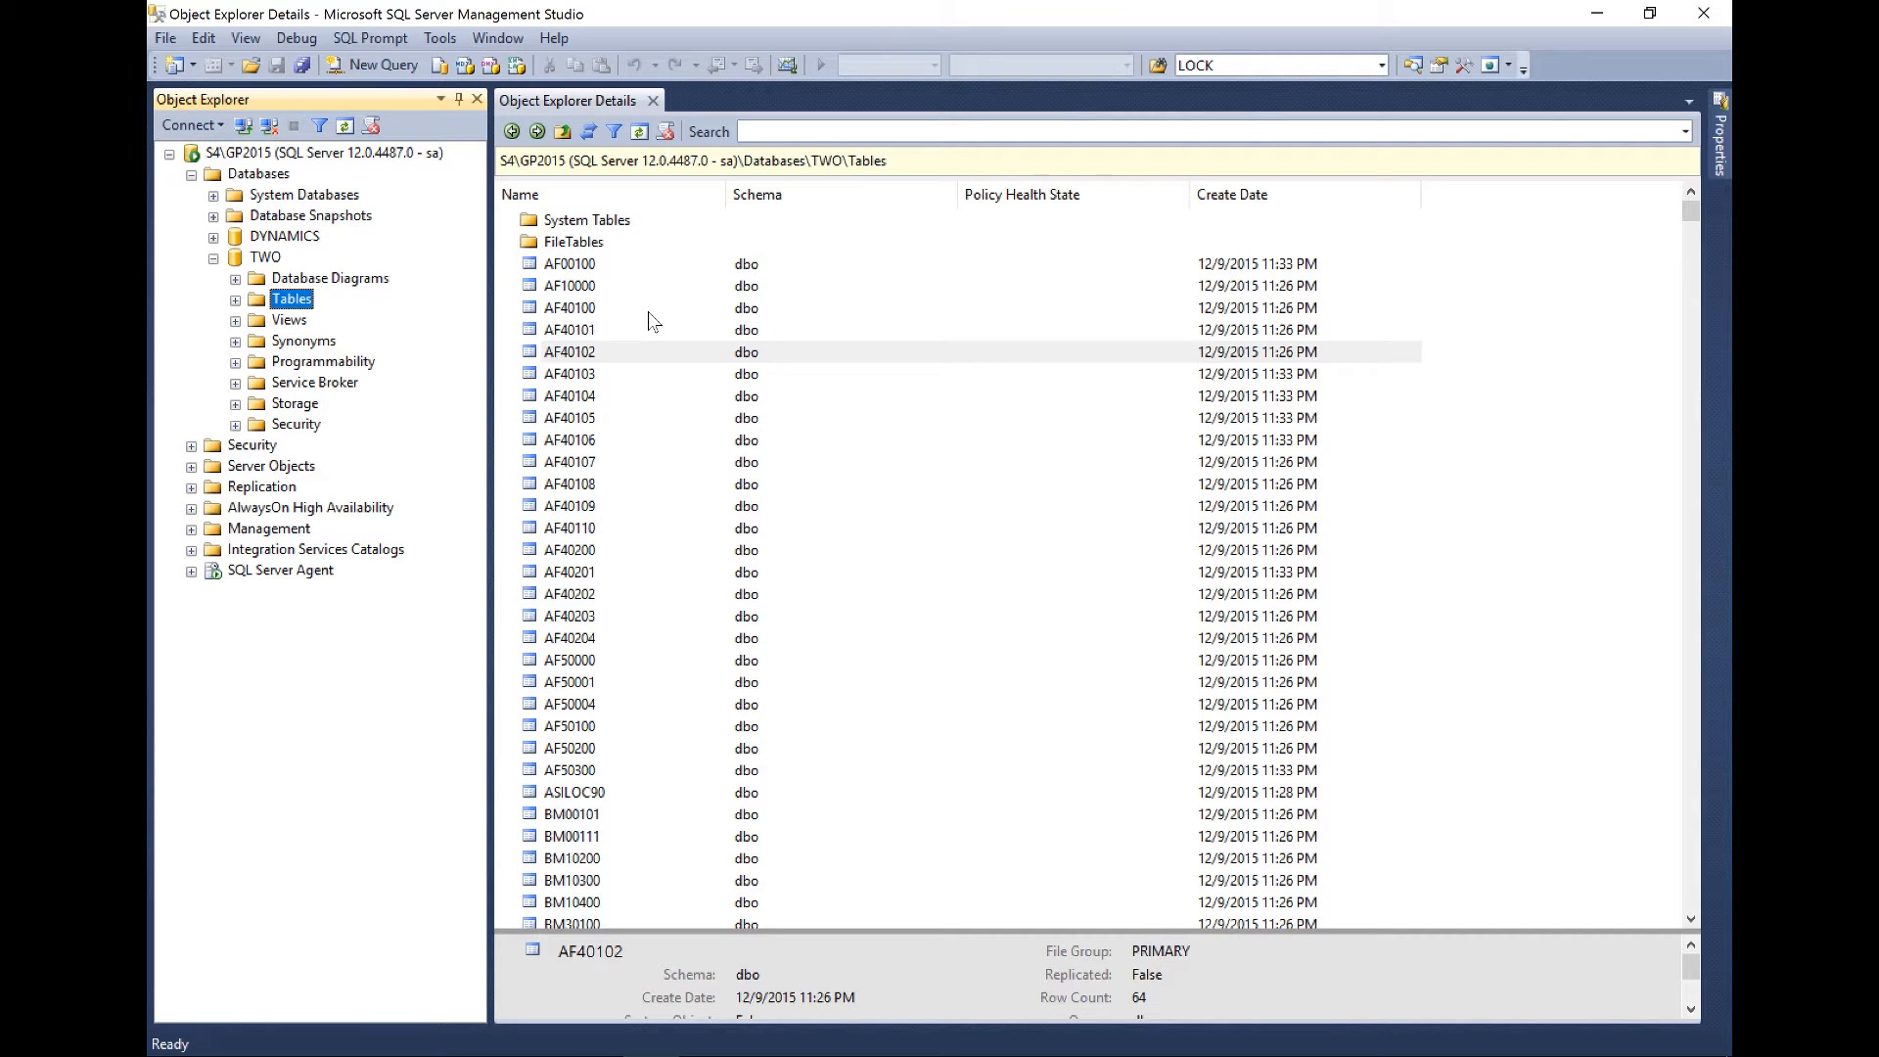
{"action": "left_click", "coordinate": [761, 133]}
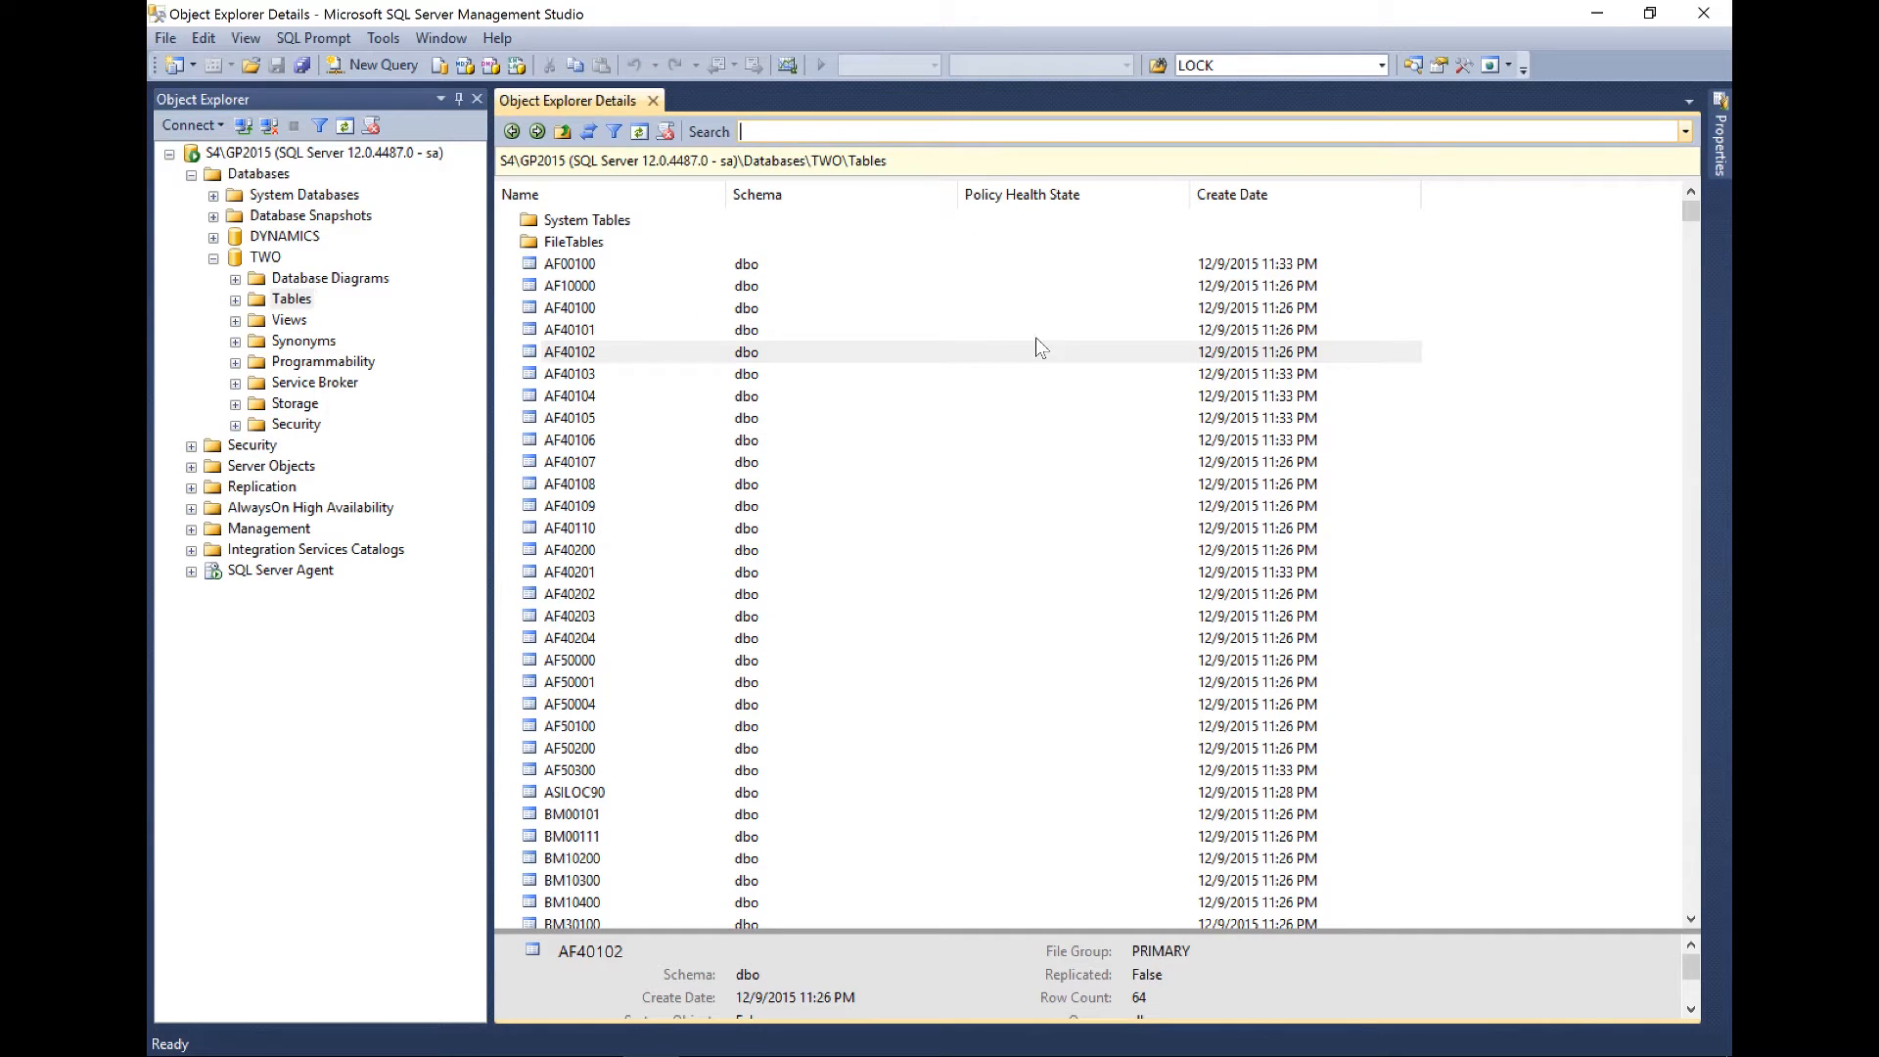
{"action": "type", "text": "gl1000%"}
{"action": "key", "text": "Return"}
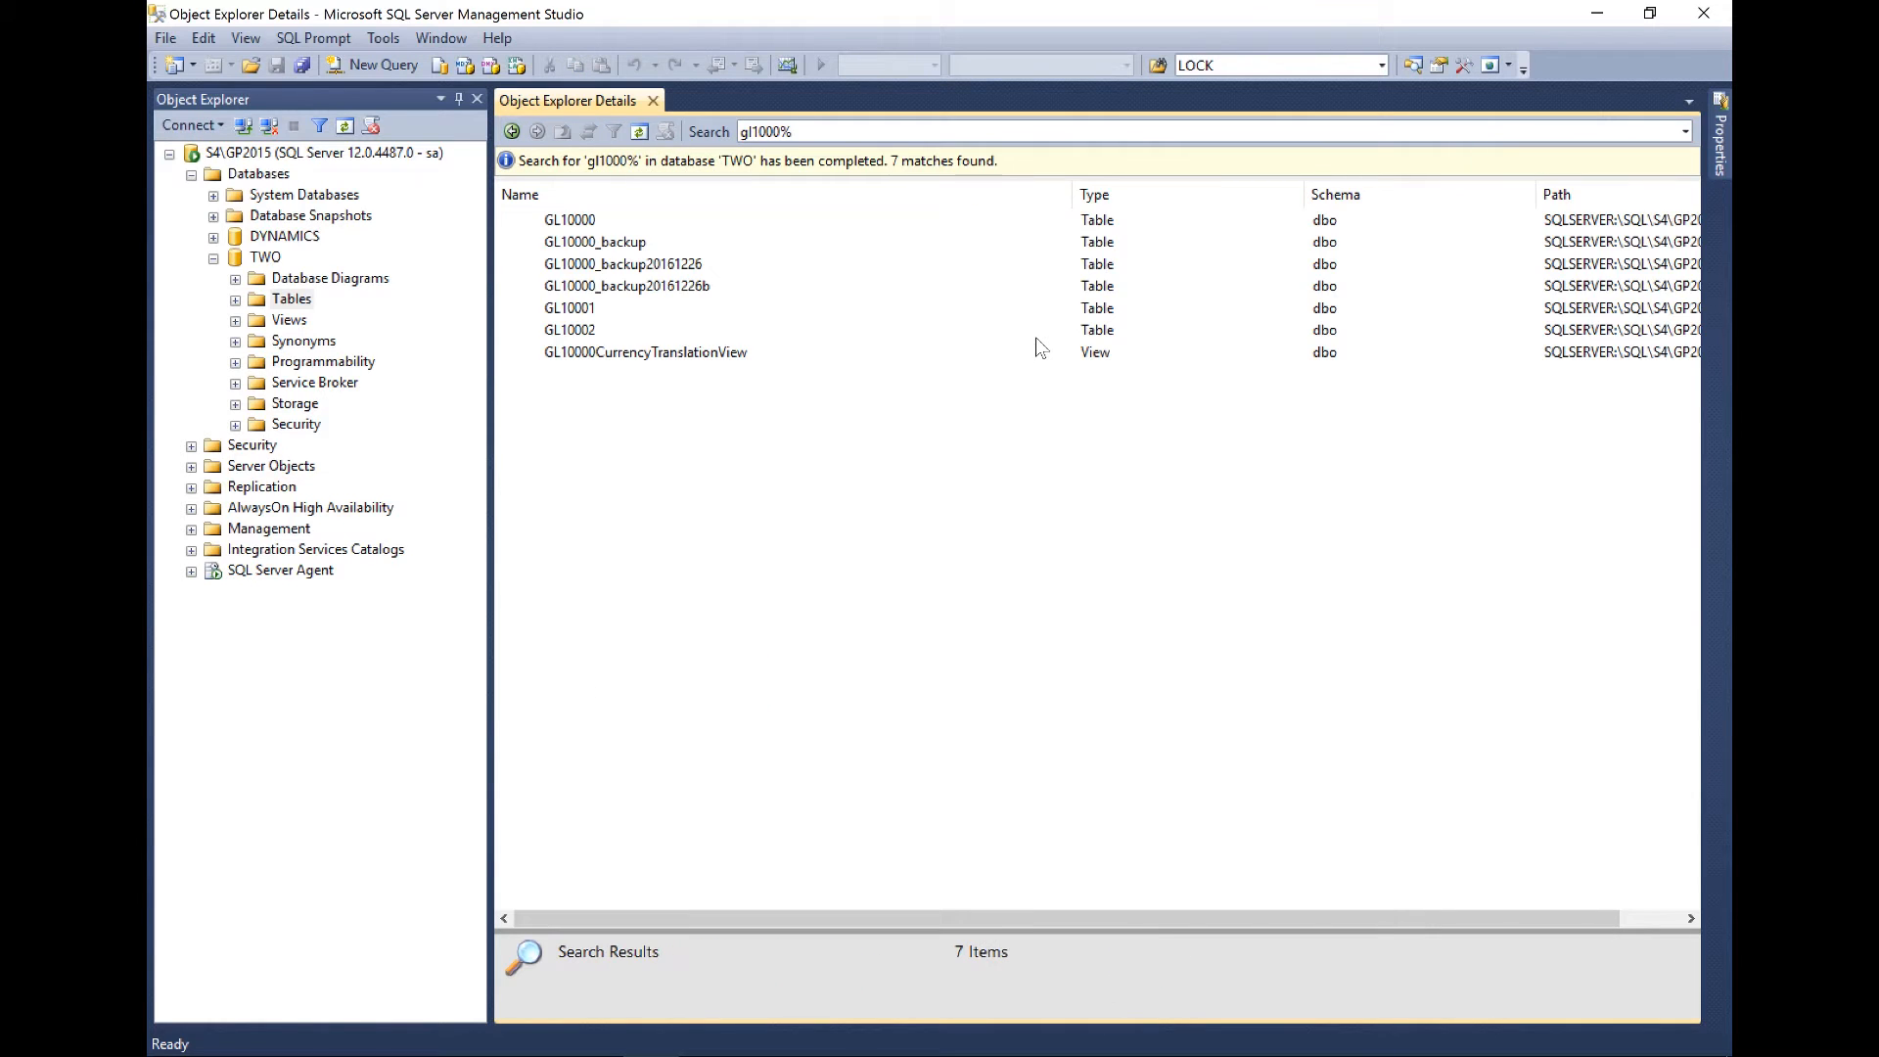
{"action": "left_click", "coordinate": [567, 220]}
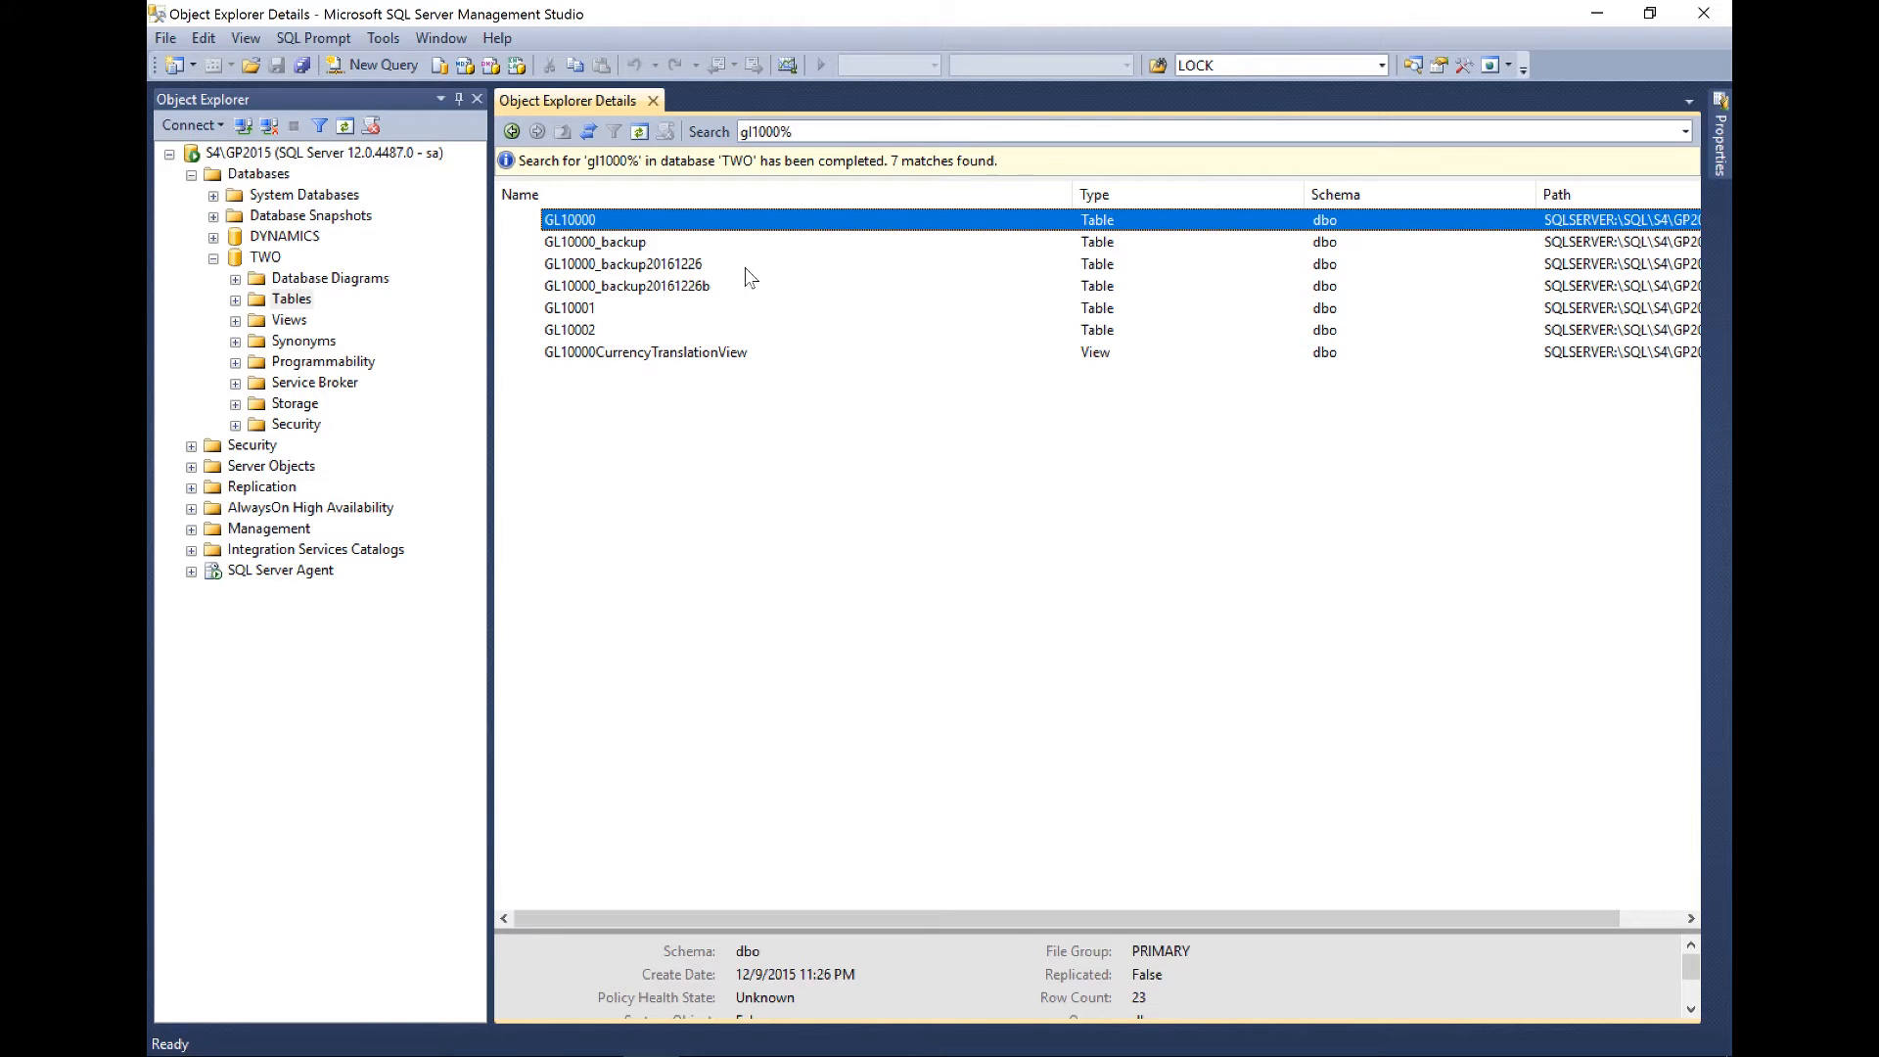
Show the Stored Procedures under Programmability in the TWO database and select cldtaDeleteStats.
{"action": "left_click", "coordinate": [323, 362]}
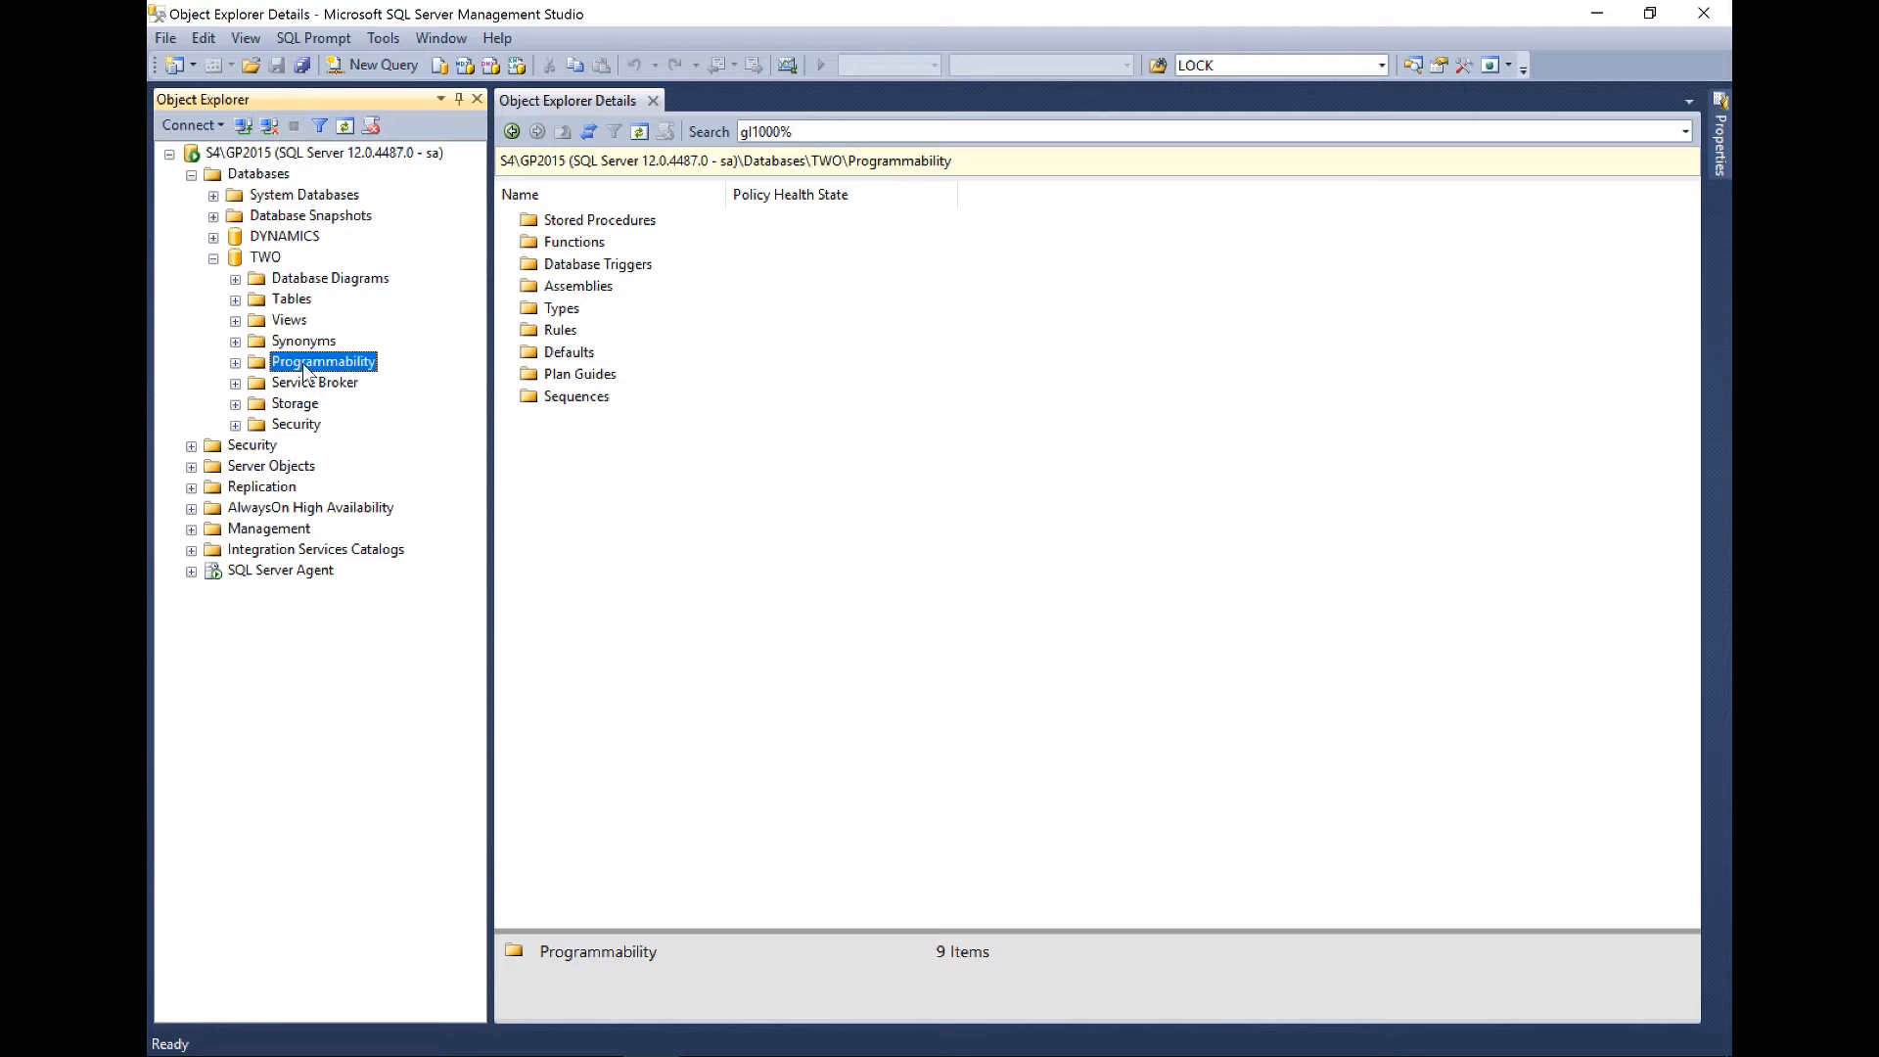
{"action": "key", "text": "Right"}
{"action": "key", "text": "Down"}
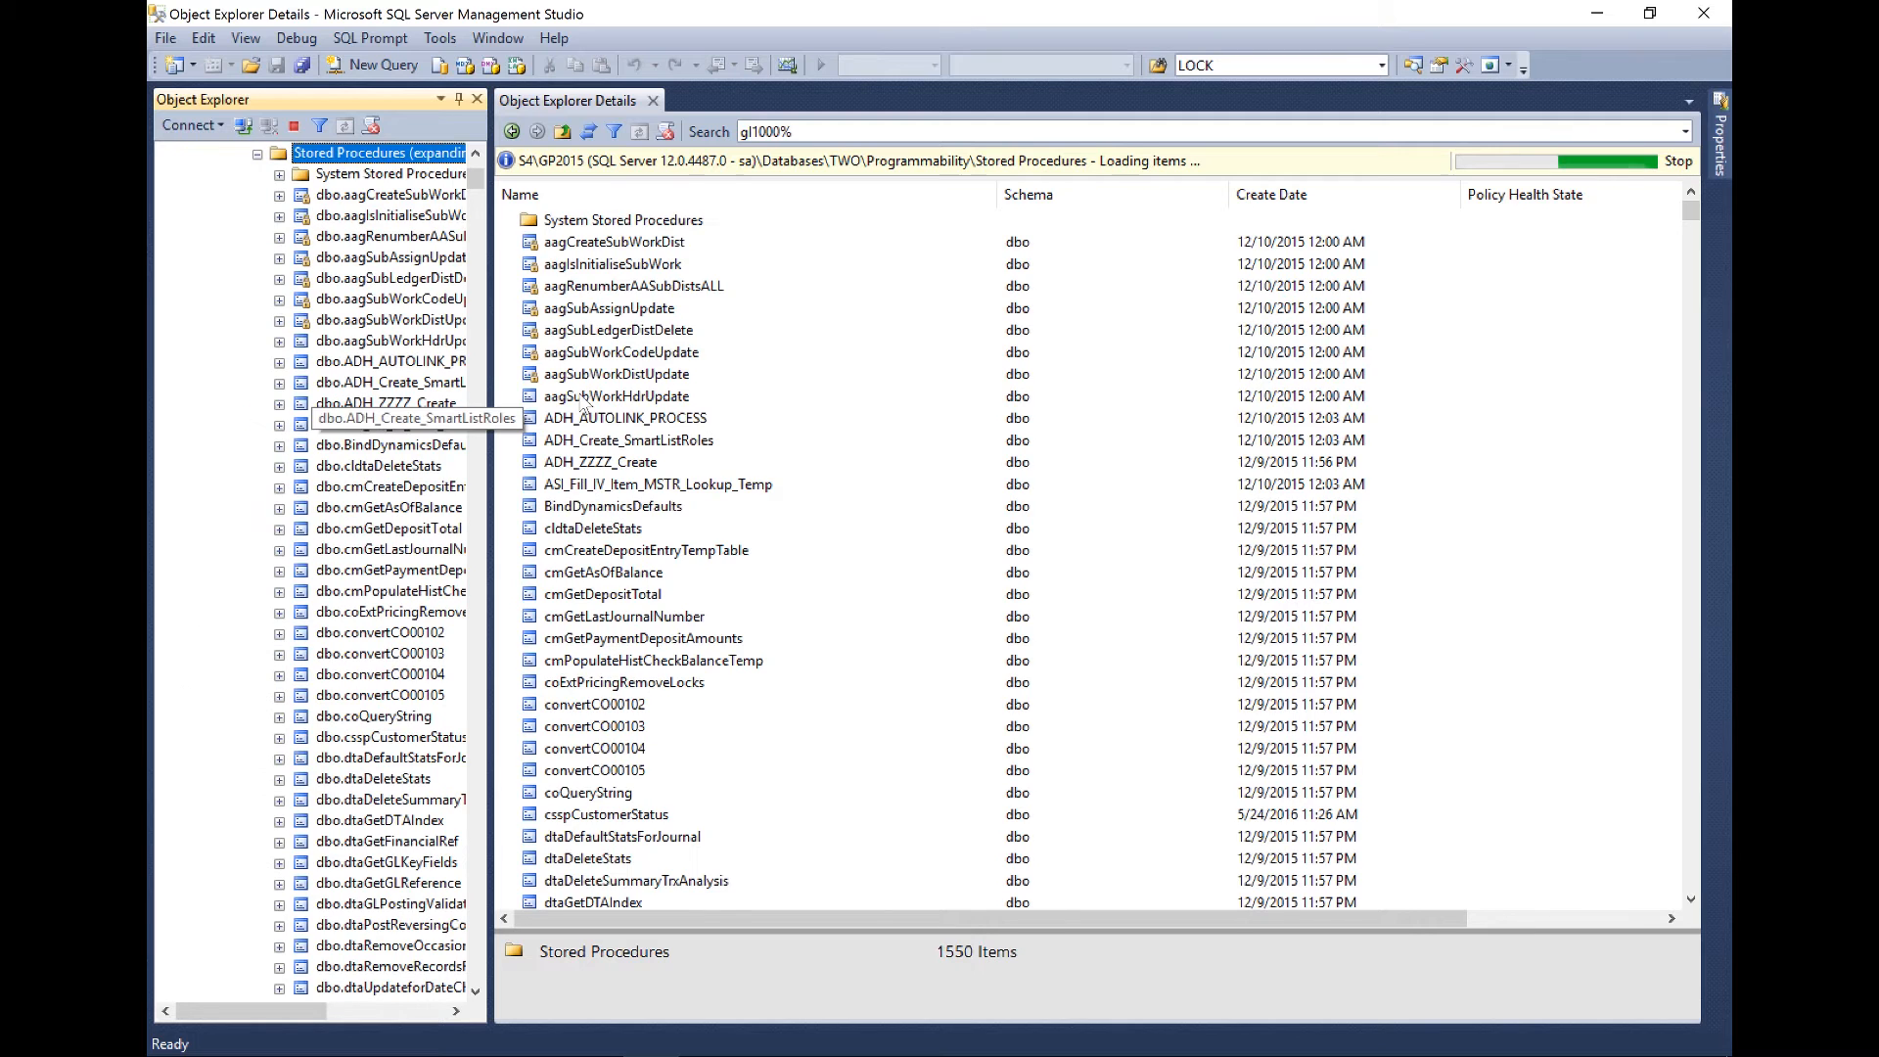
{"action": "left_click", "coordinate": [618, 522]}
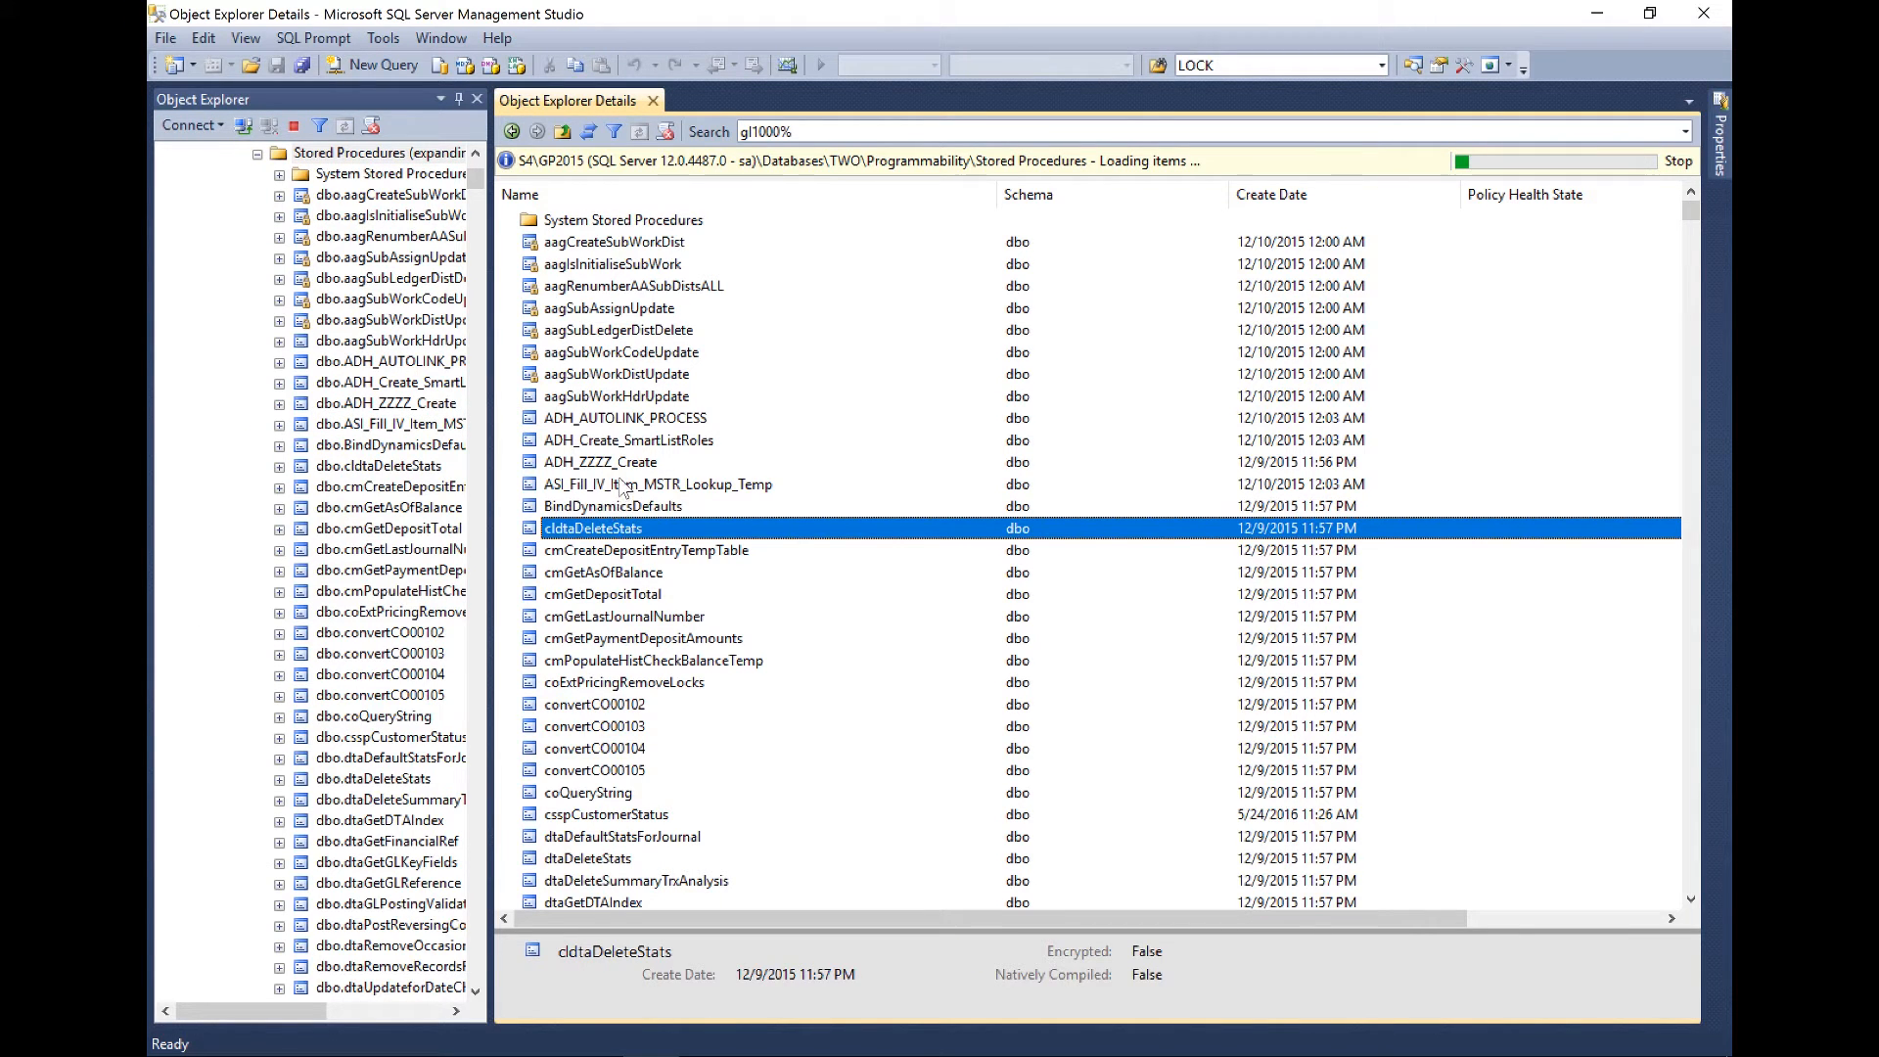
Search the TWO database for objects matching tagltrans%.
{"action": "left_click", "coordinate": [830, 131]}
{"action": "left_click_drag", "start_coordinate": [479, 64], "coordinate": [648, 131]}
{"action": "type", "text": "tagltrans%"}
{"action": "key", "text": "Return"}
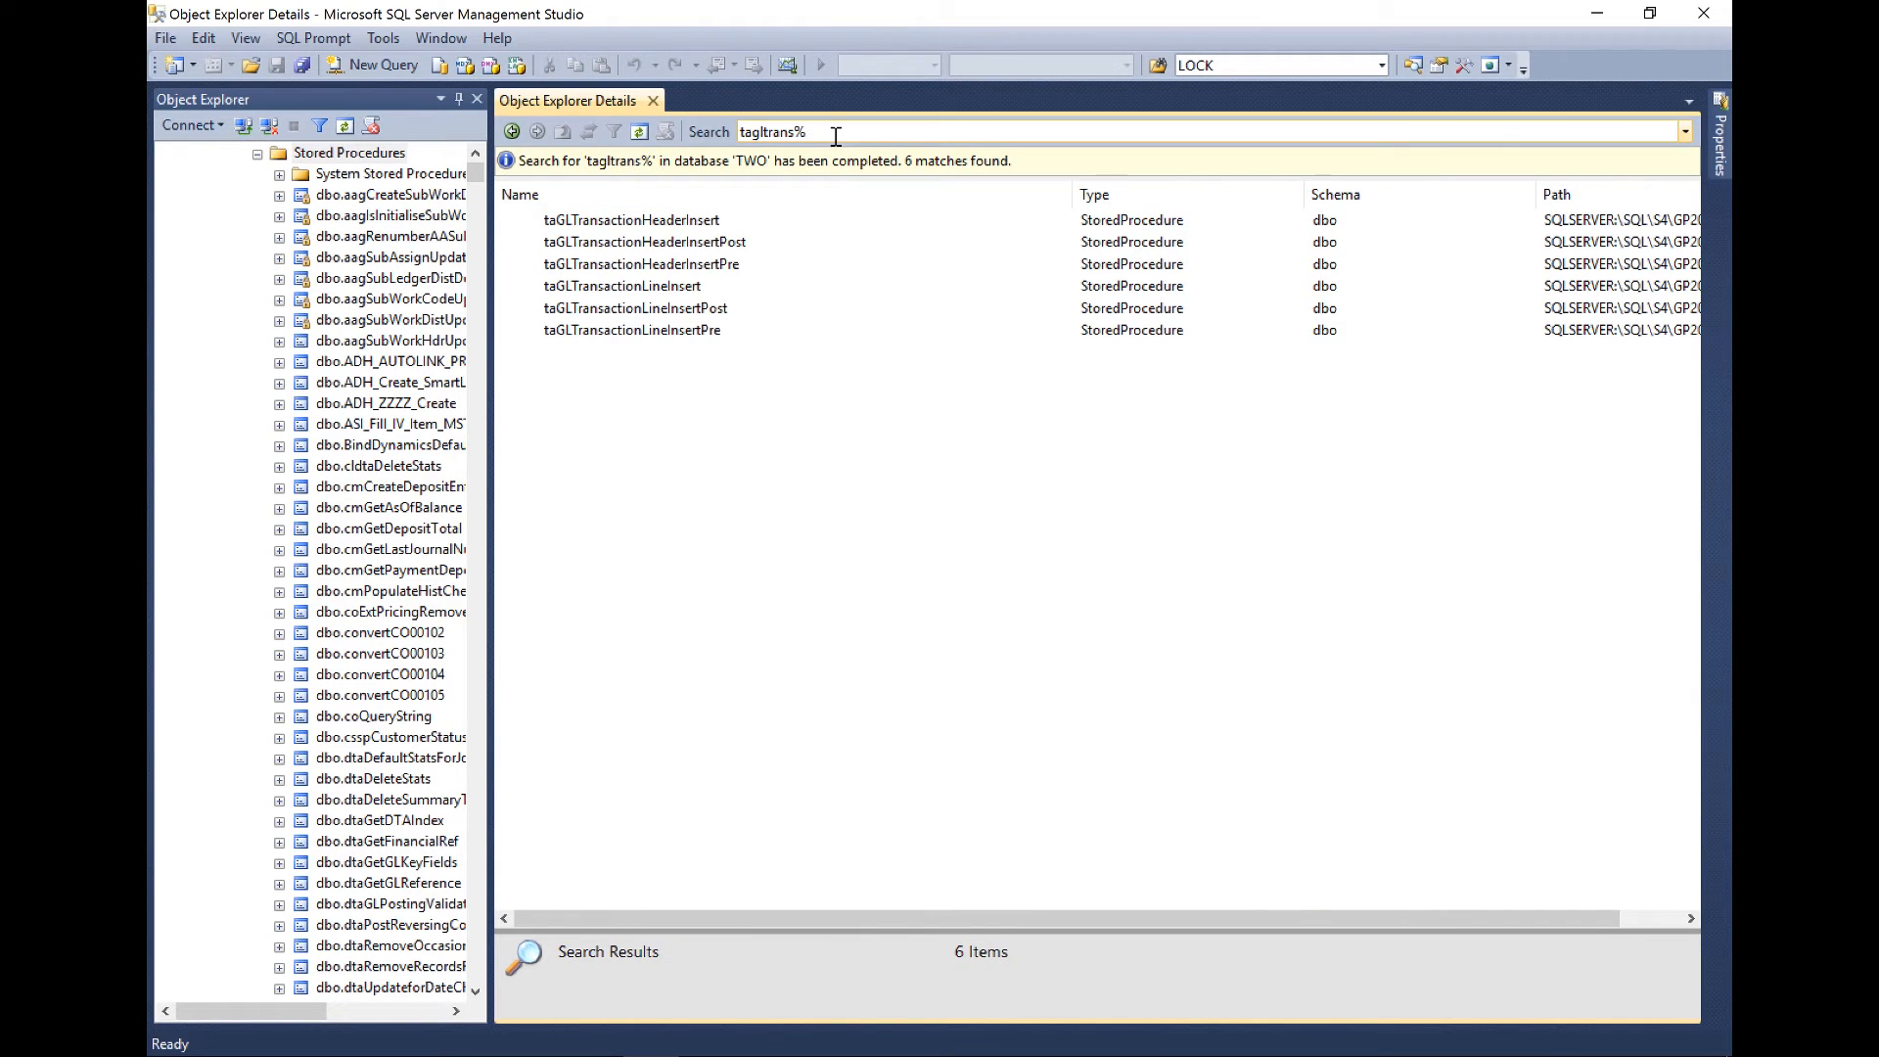
{"action": "left_click_drag", "start_coordinate": [832, 135], "coordinate": [699, 142]}
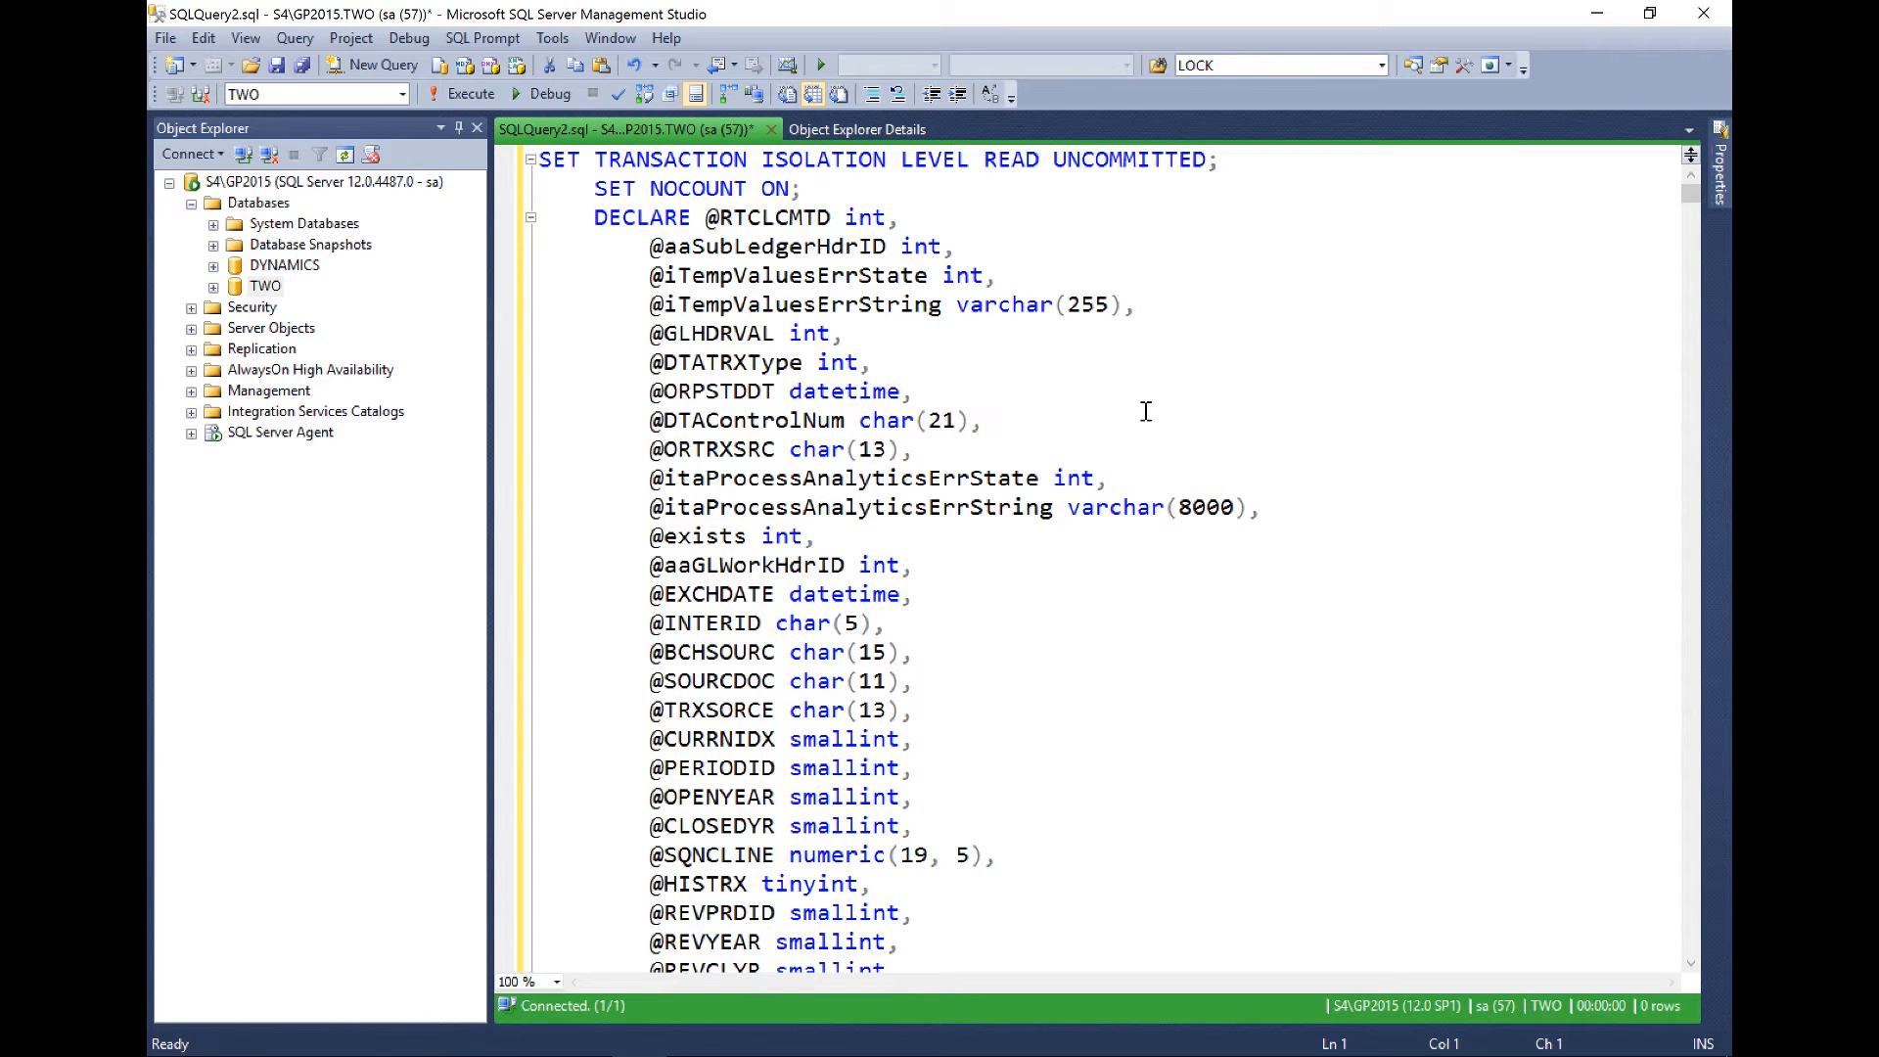
Run the script in the query window against TWO and jump to the code behind the line 136 error.
{"action": "key", "text": "F5"}
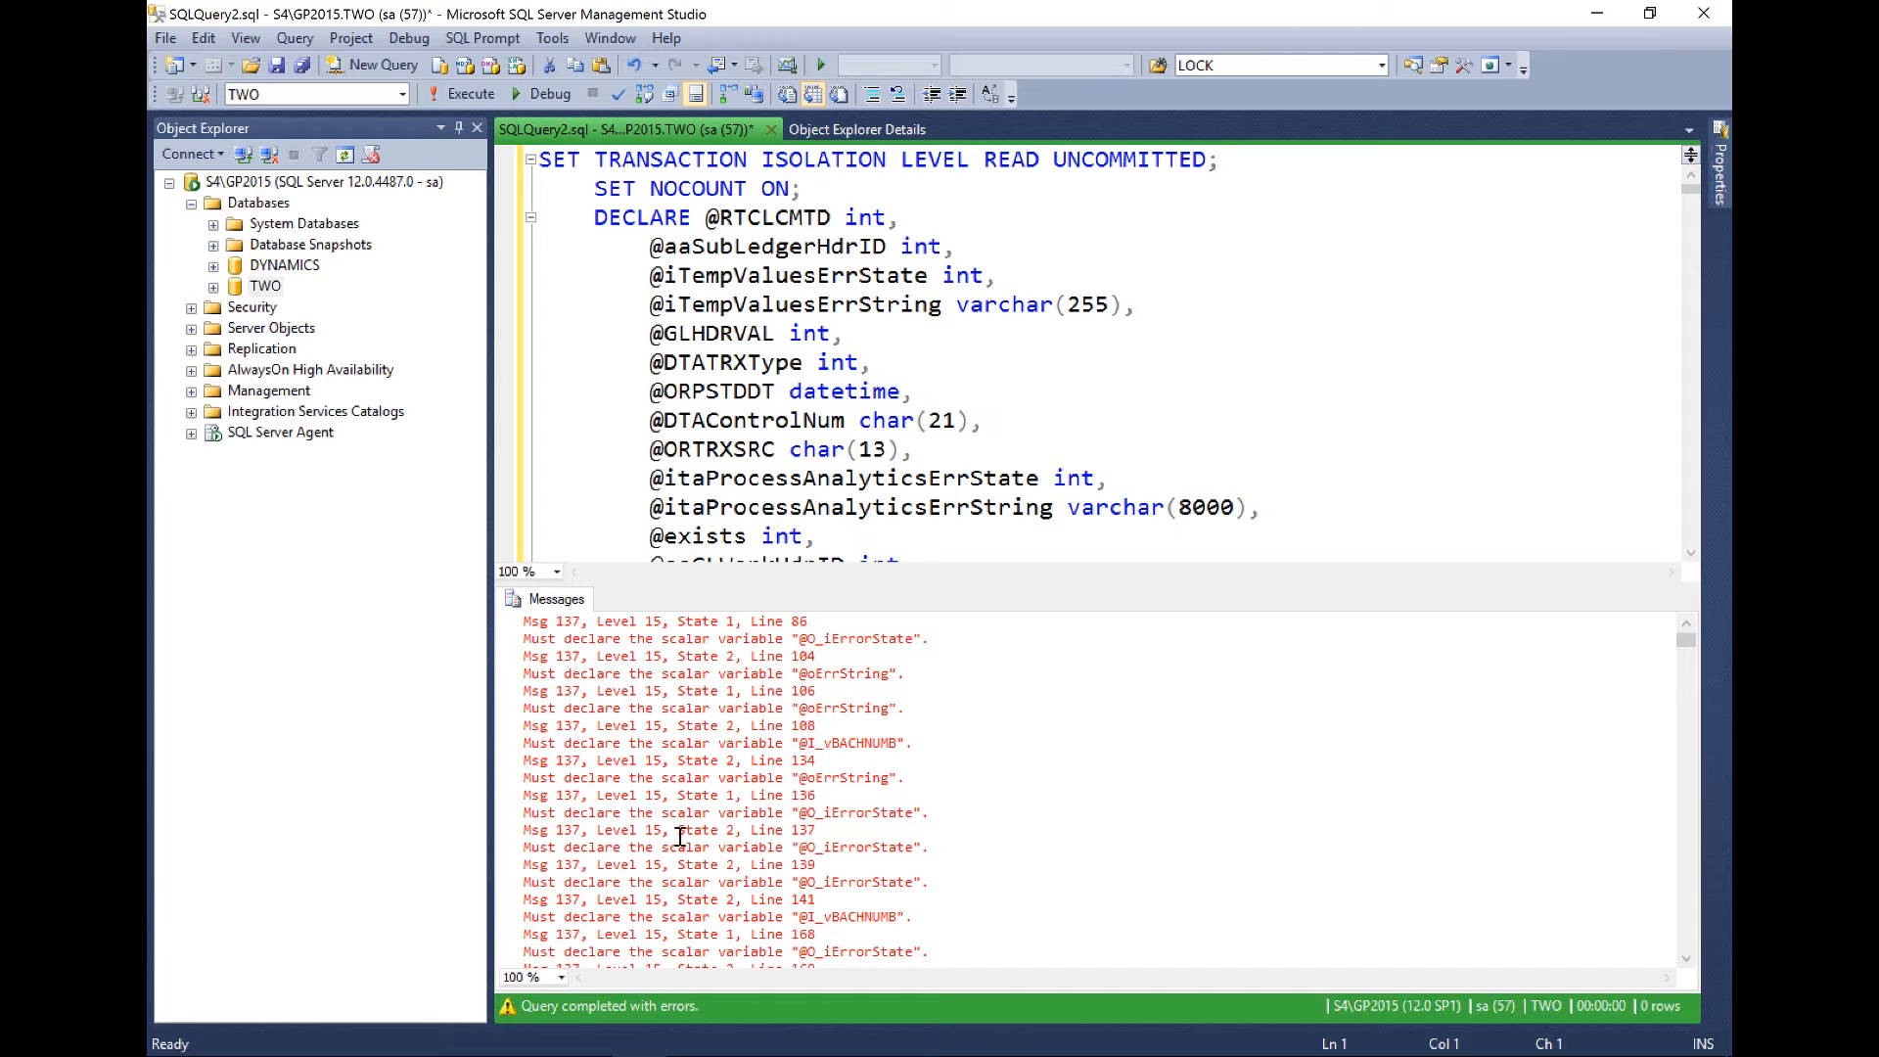
{"action": "double_click", "coordinate": [672, 807]}
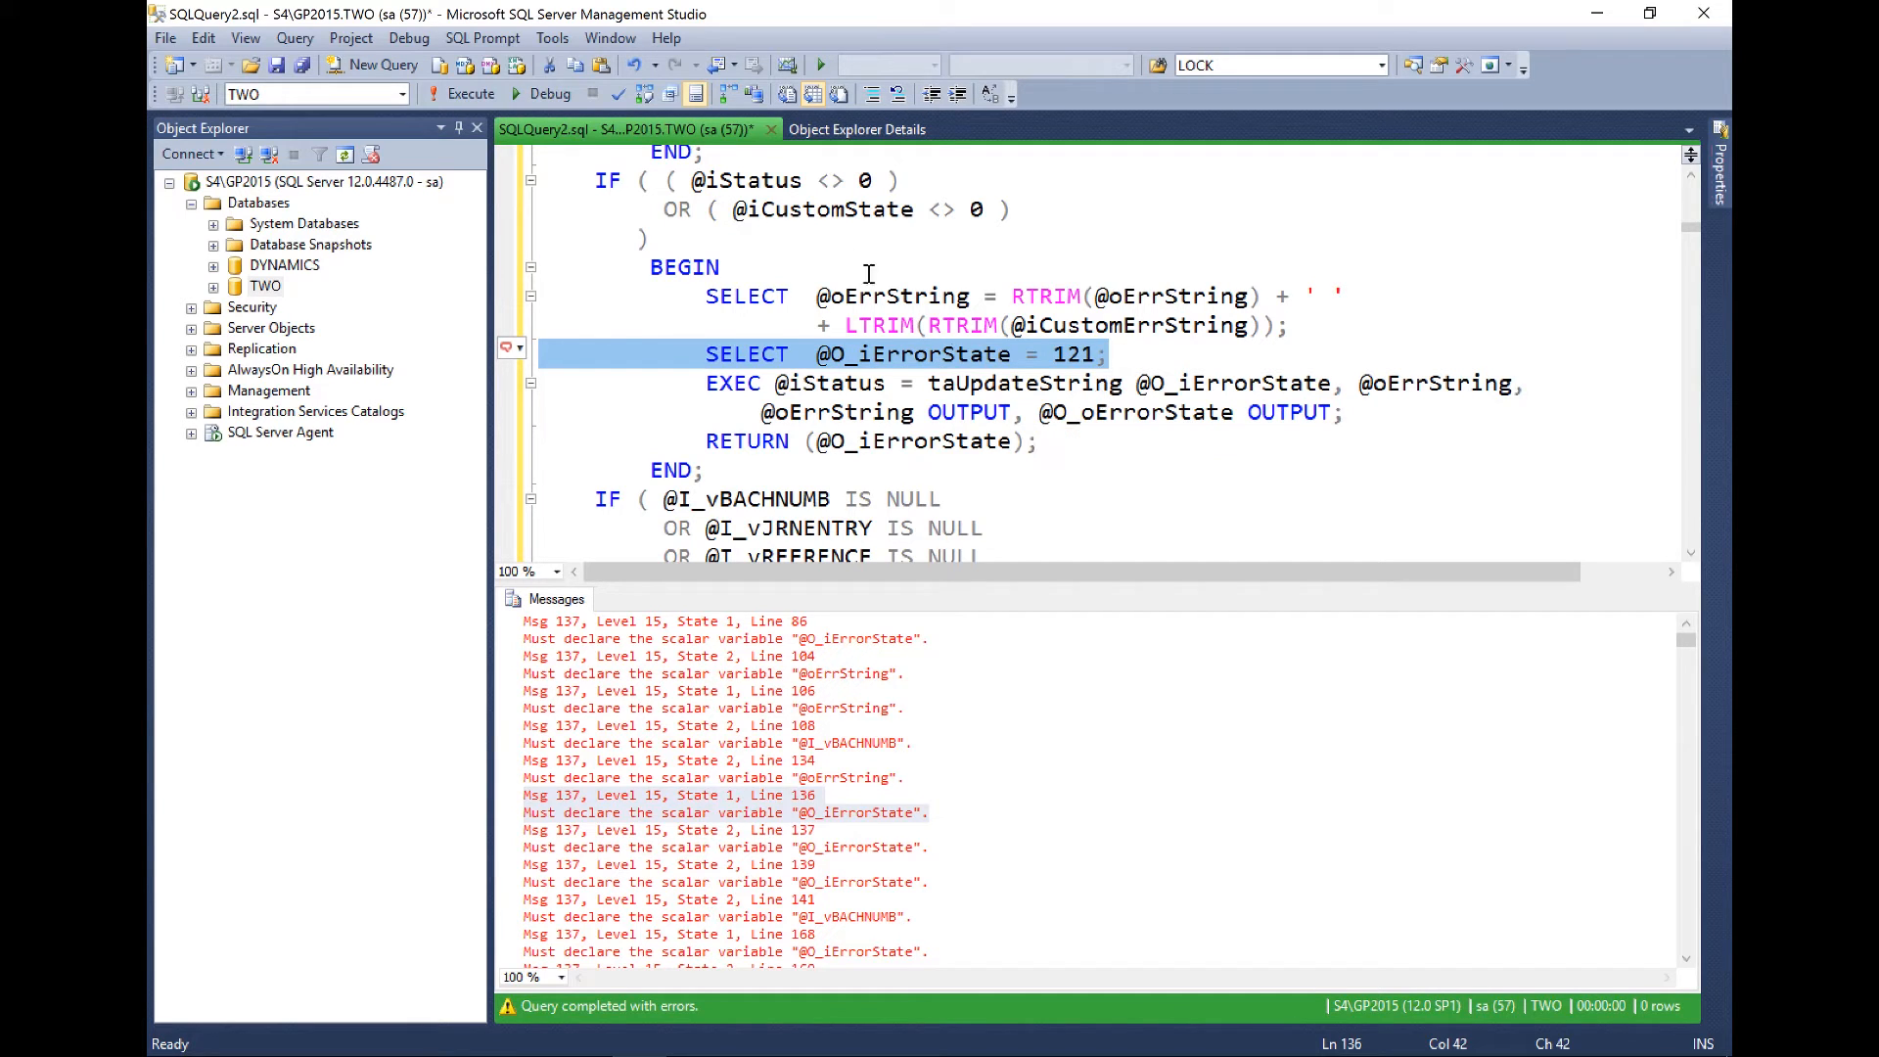
Turn on line numbers for all languages in the text editor options.
{"action": "left_click", "coordinate": [552, 37]}
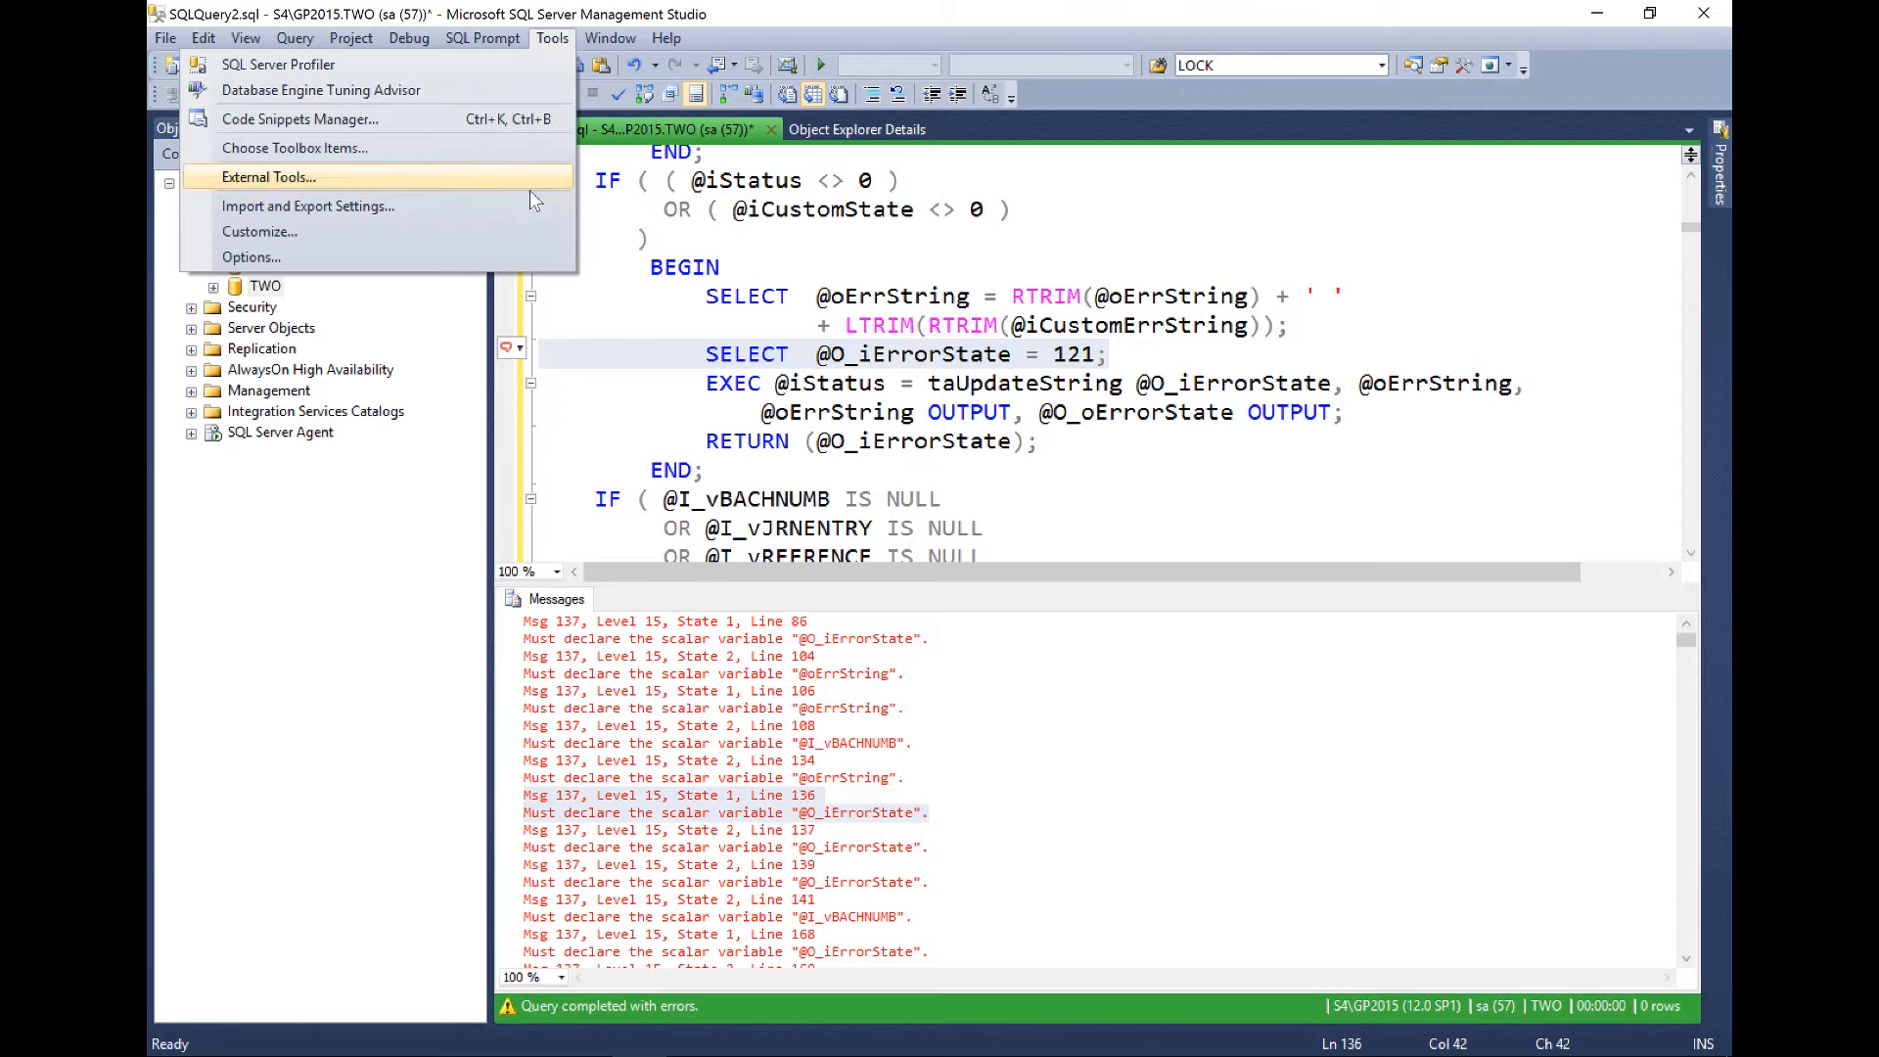
{"action": "left_click", "coordinate": [450, 258]}
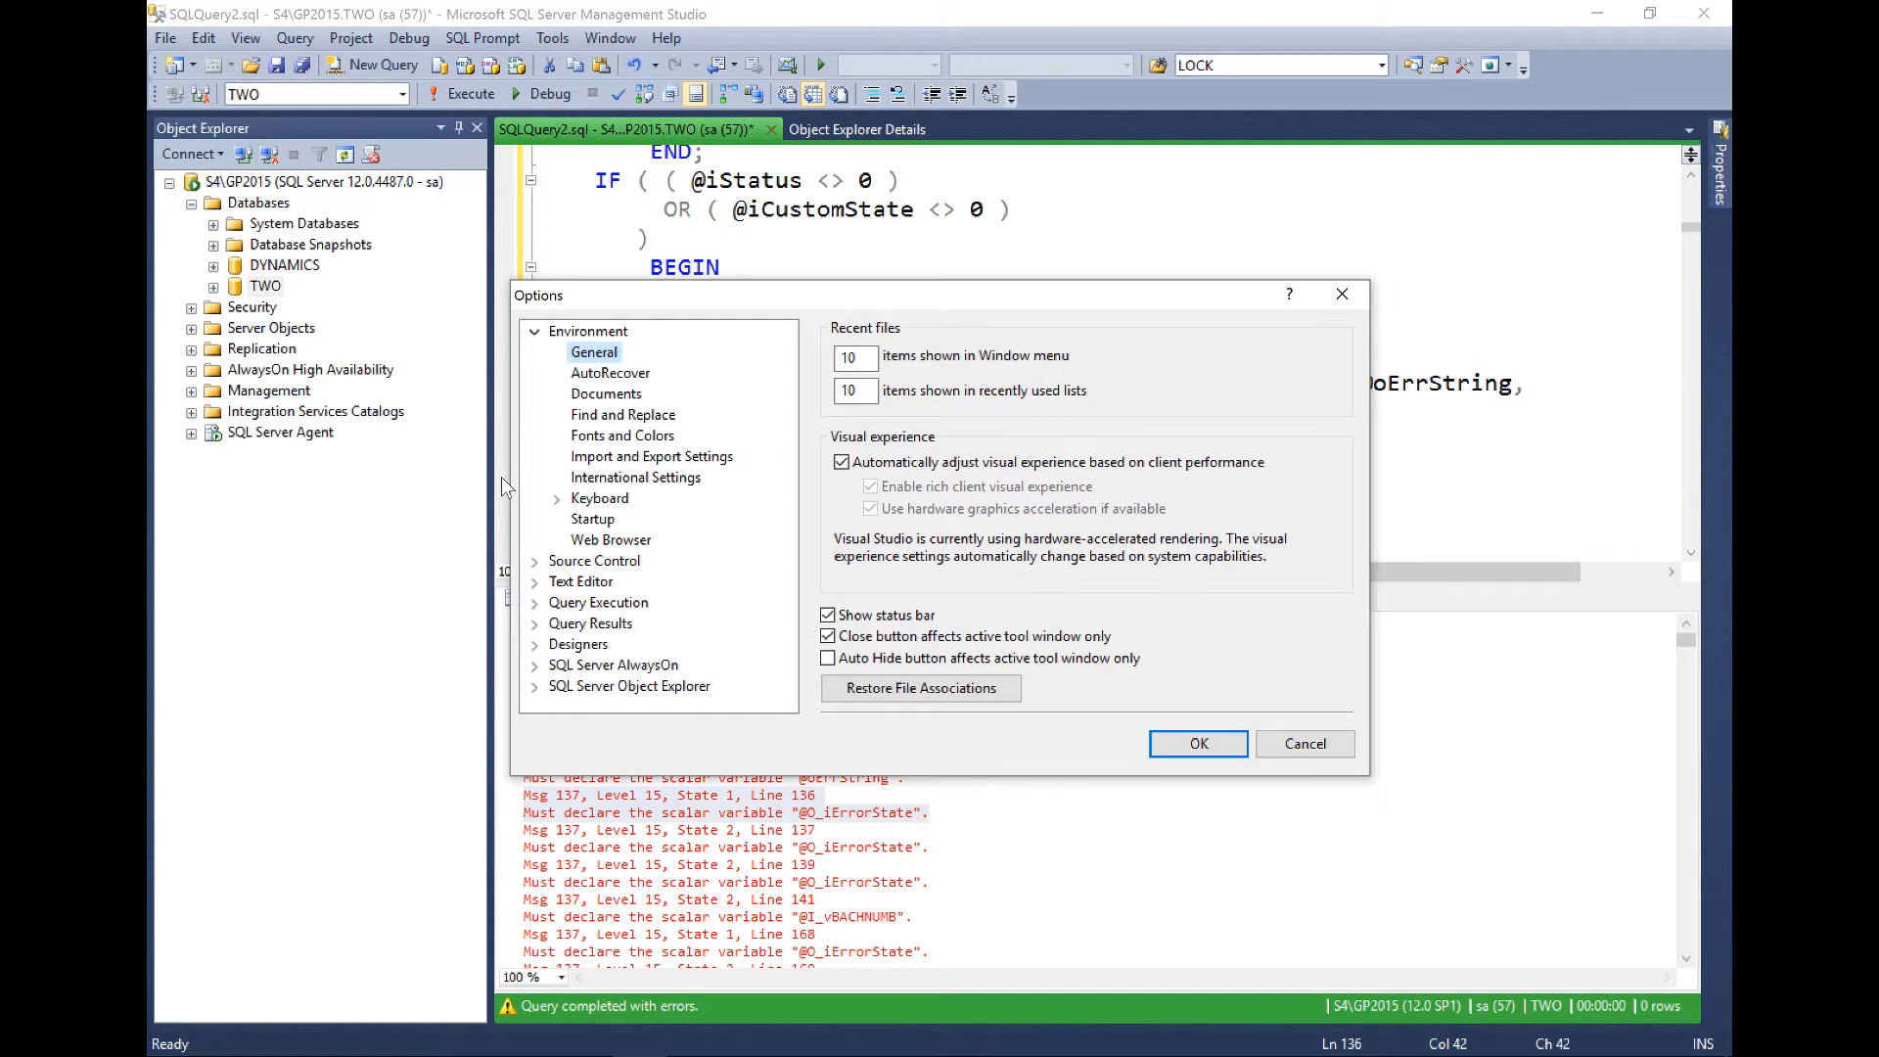
{"action": "left_click", "coordinate": [537, 580]}
{"action": "scroll", "coordinate": [630, 528], "scroll_direction": "down", "scroll_amount": 2}
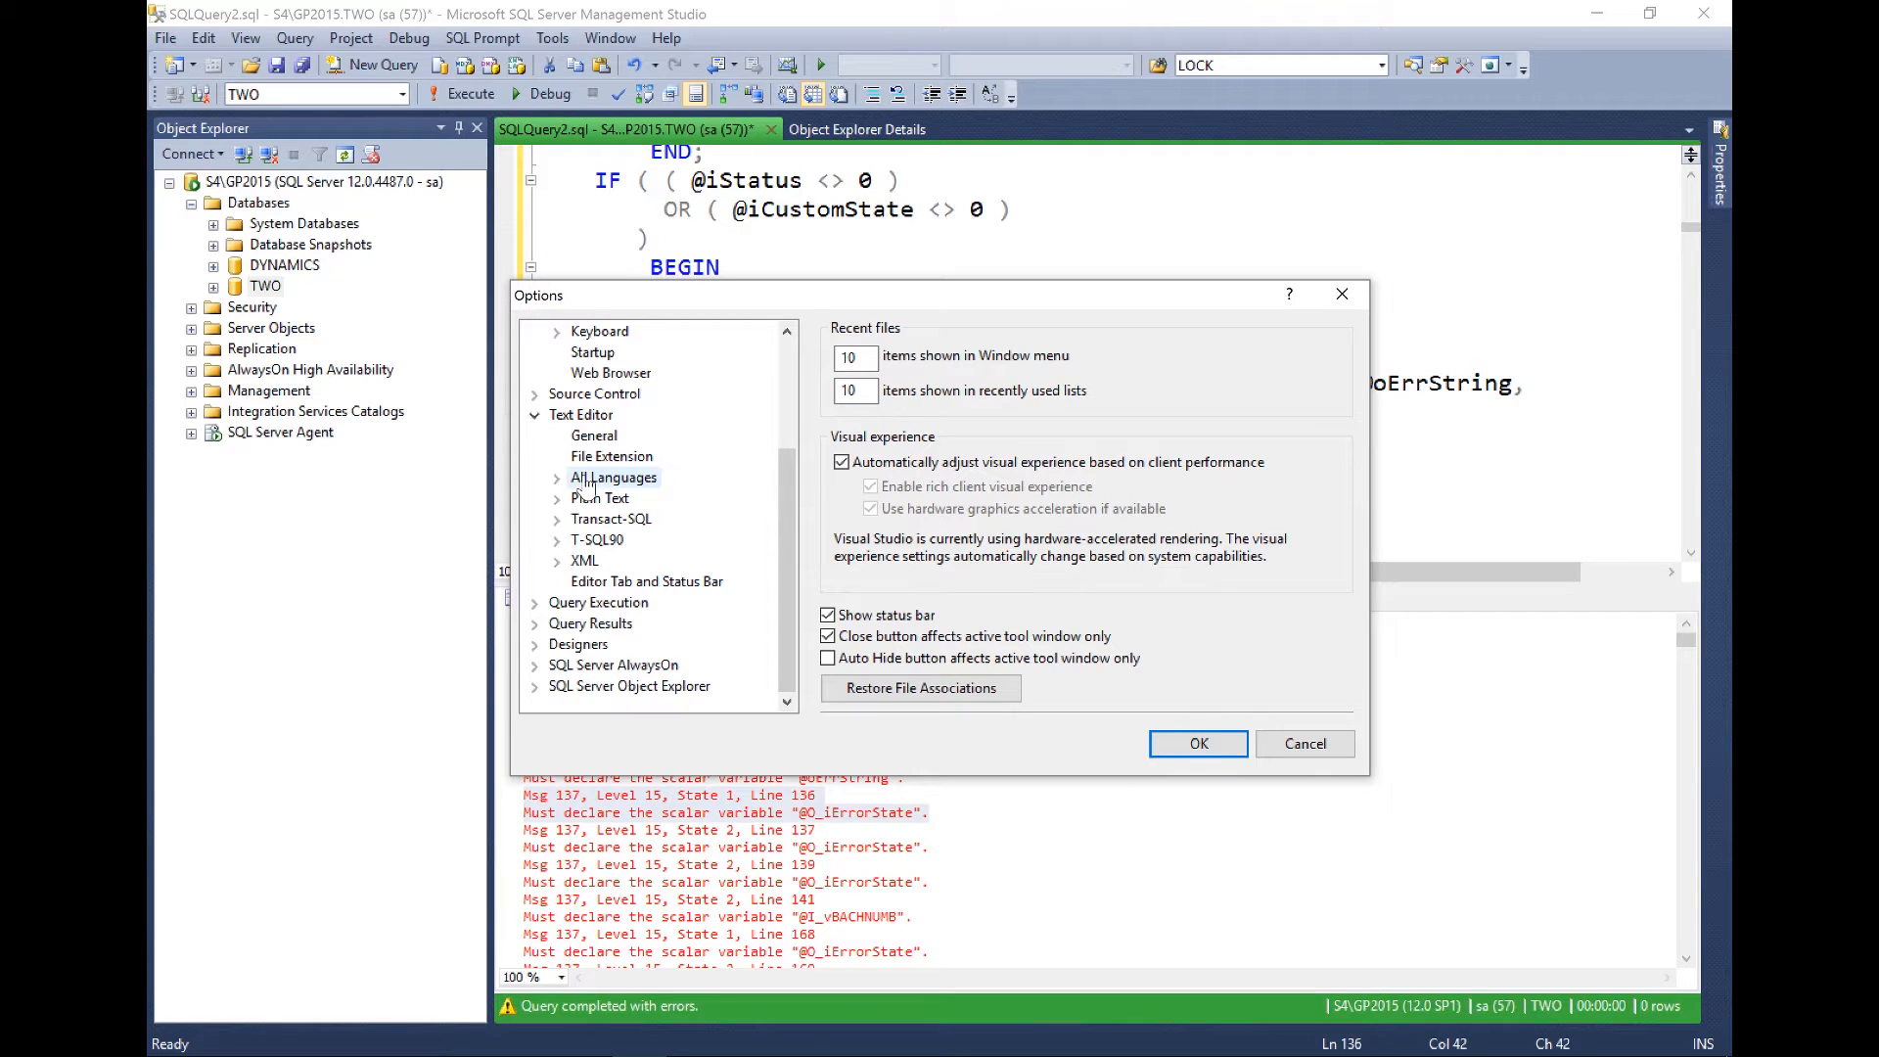
{"action": "left_click", "coordinate": [585, 479]}
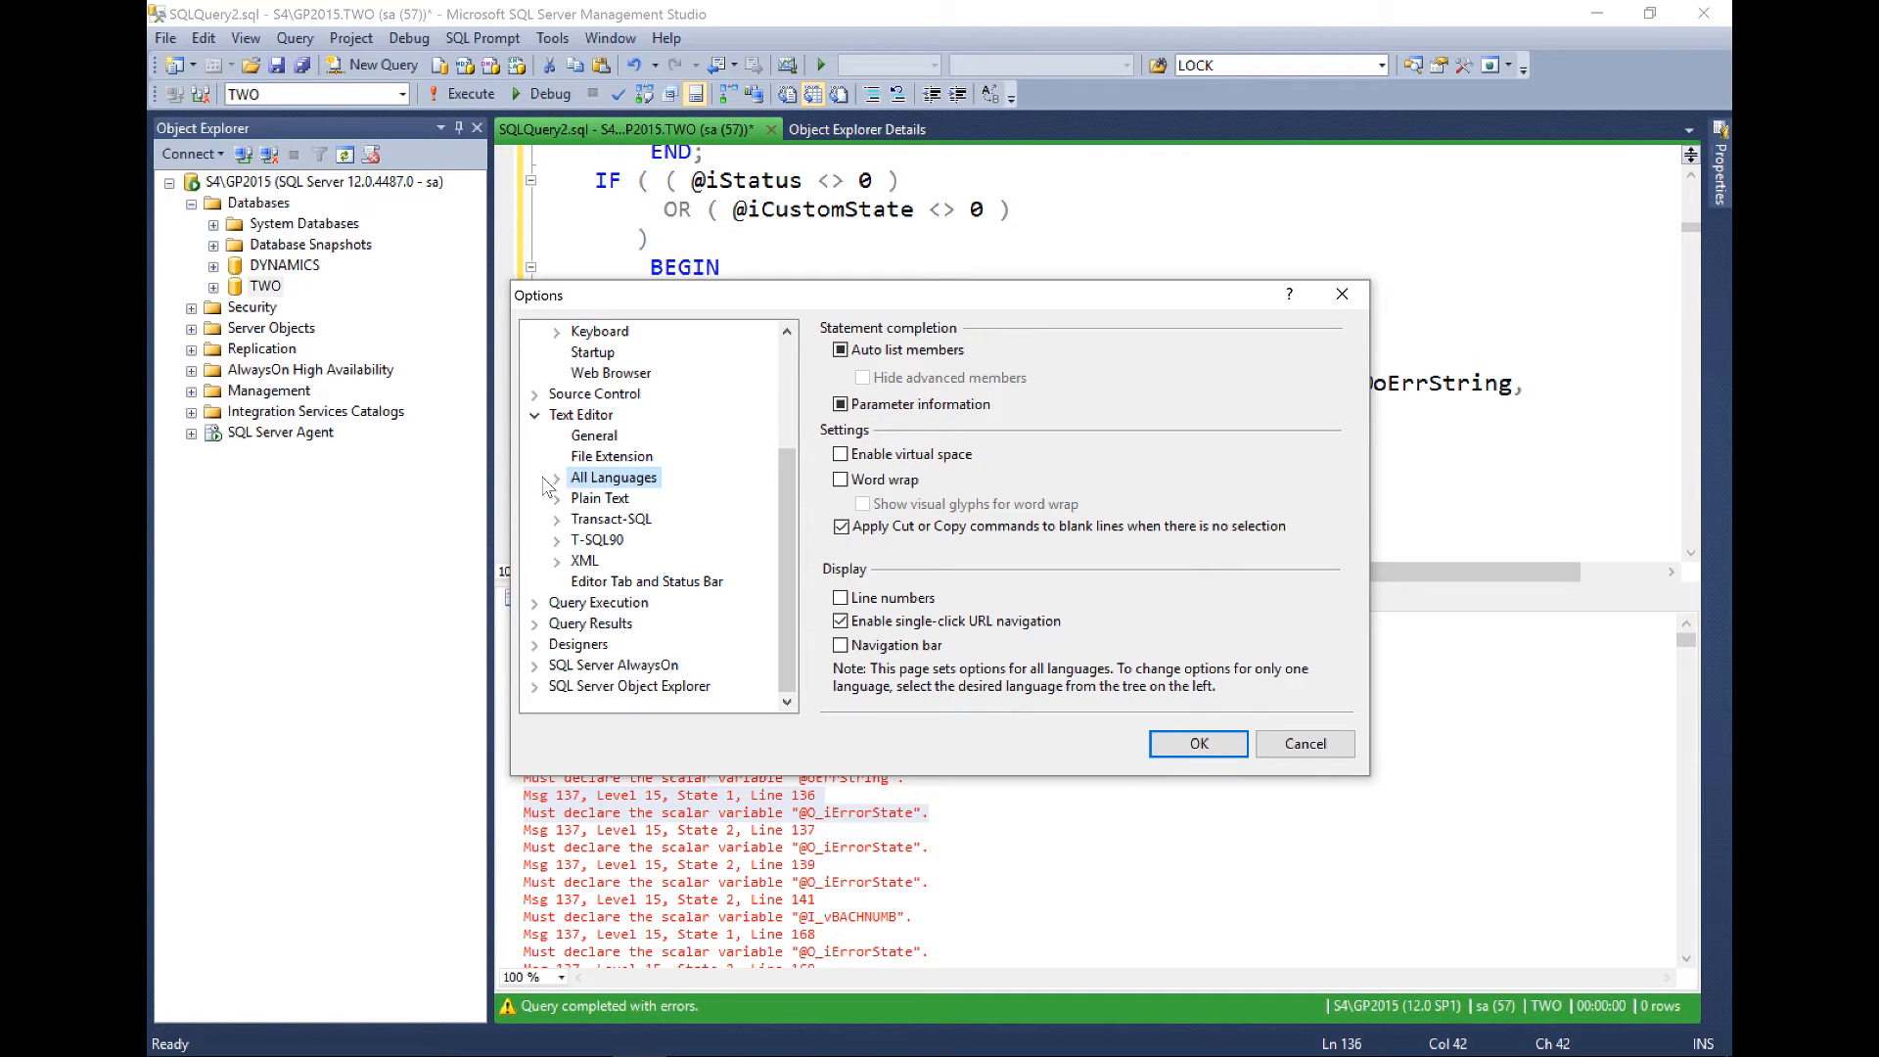
{"action": "left_click", "coordinate": [839, 599]}
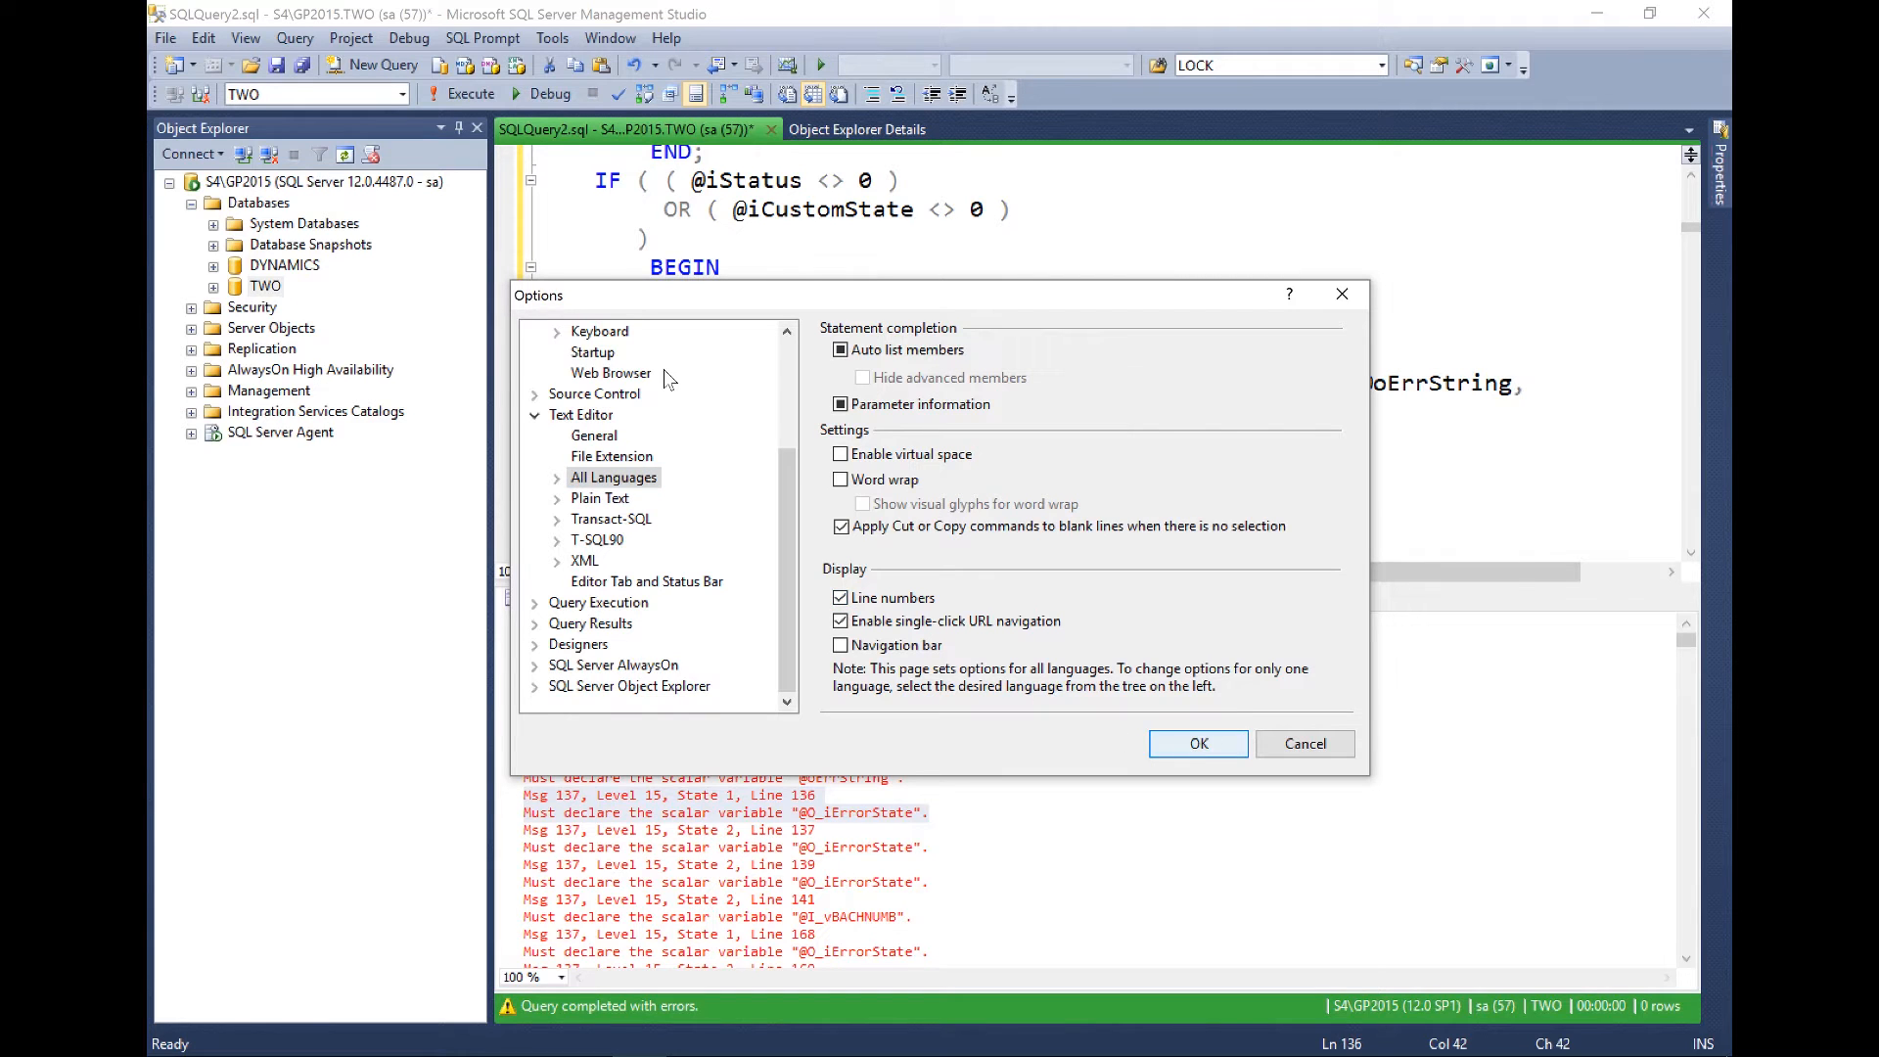
{"action": "key", "text": "Return"}
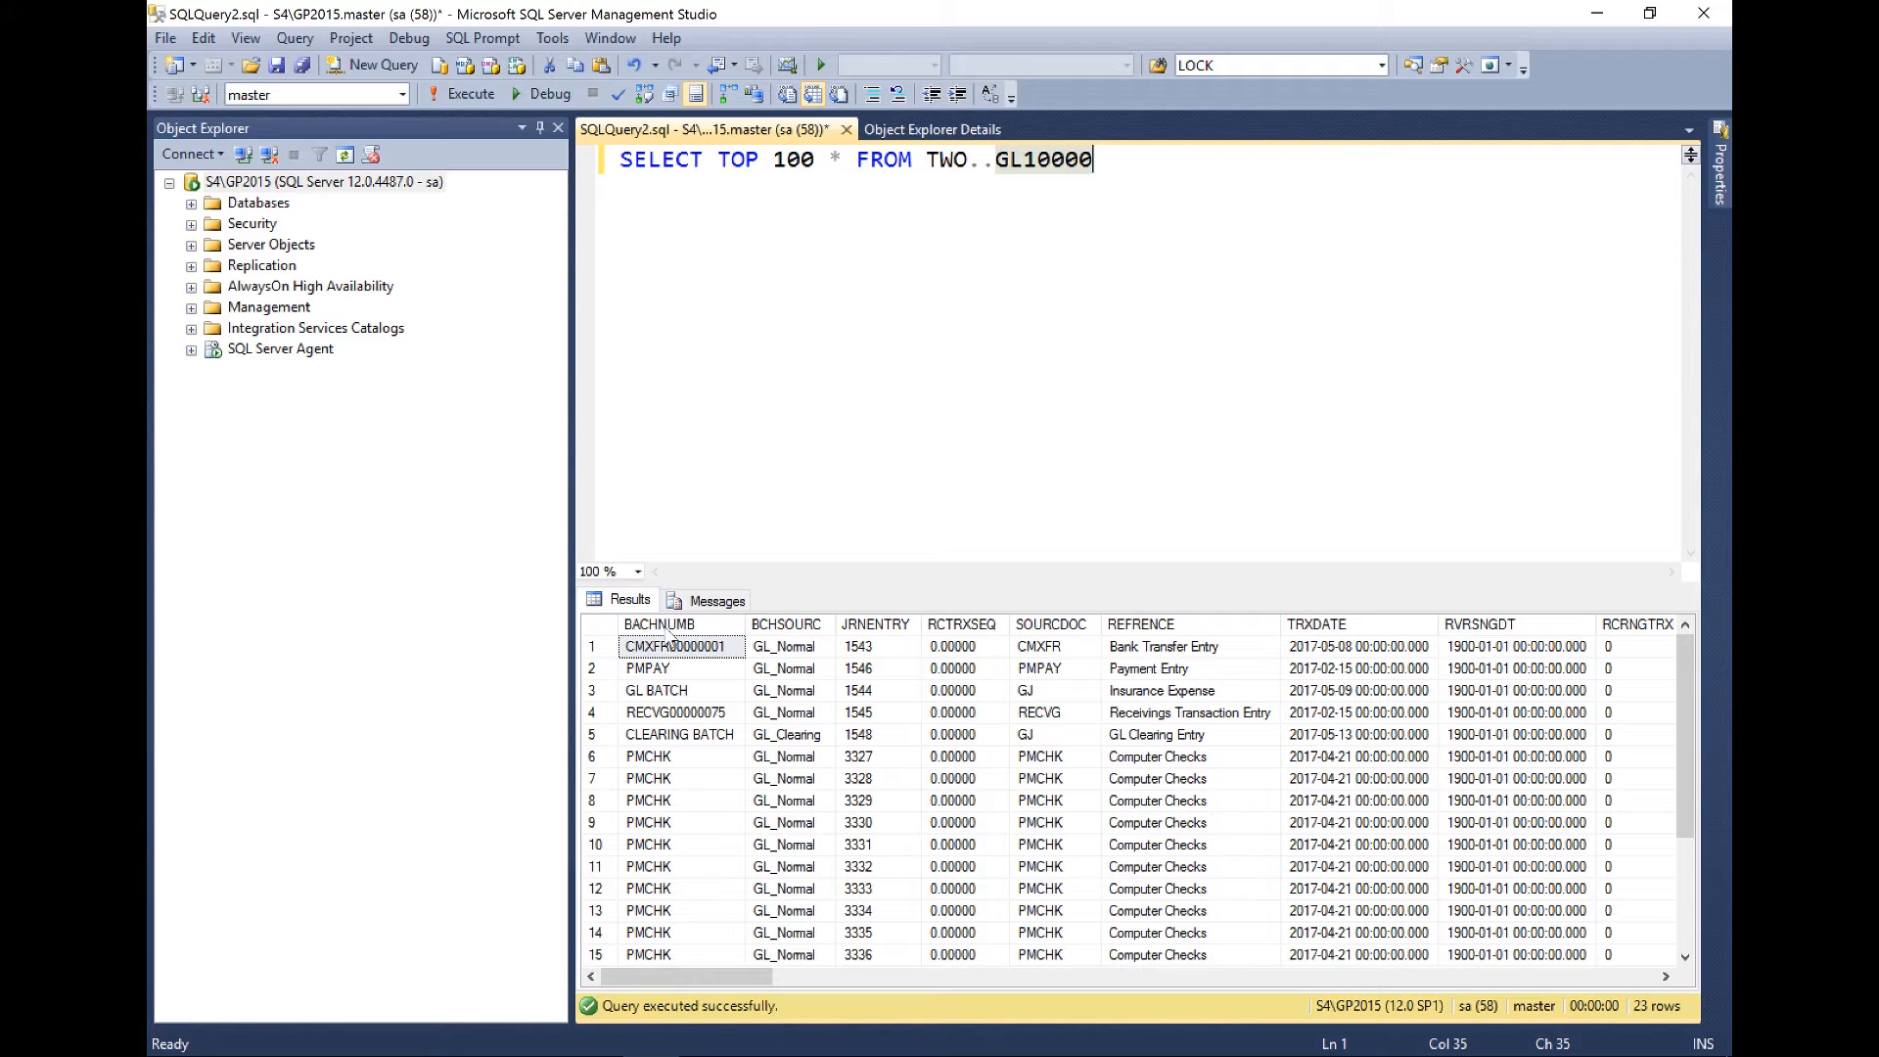
Copy all GL10000 result cells without headers and paste them into the blank Excel worksheet at A1.
{"action": "left_click", "coordinate": [675, 651]}
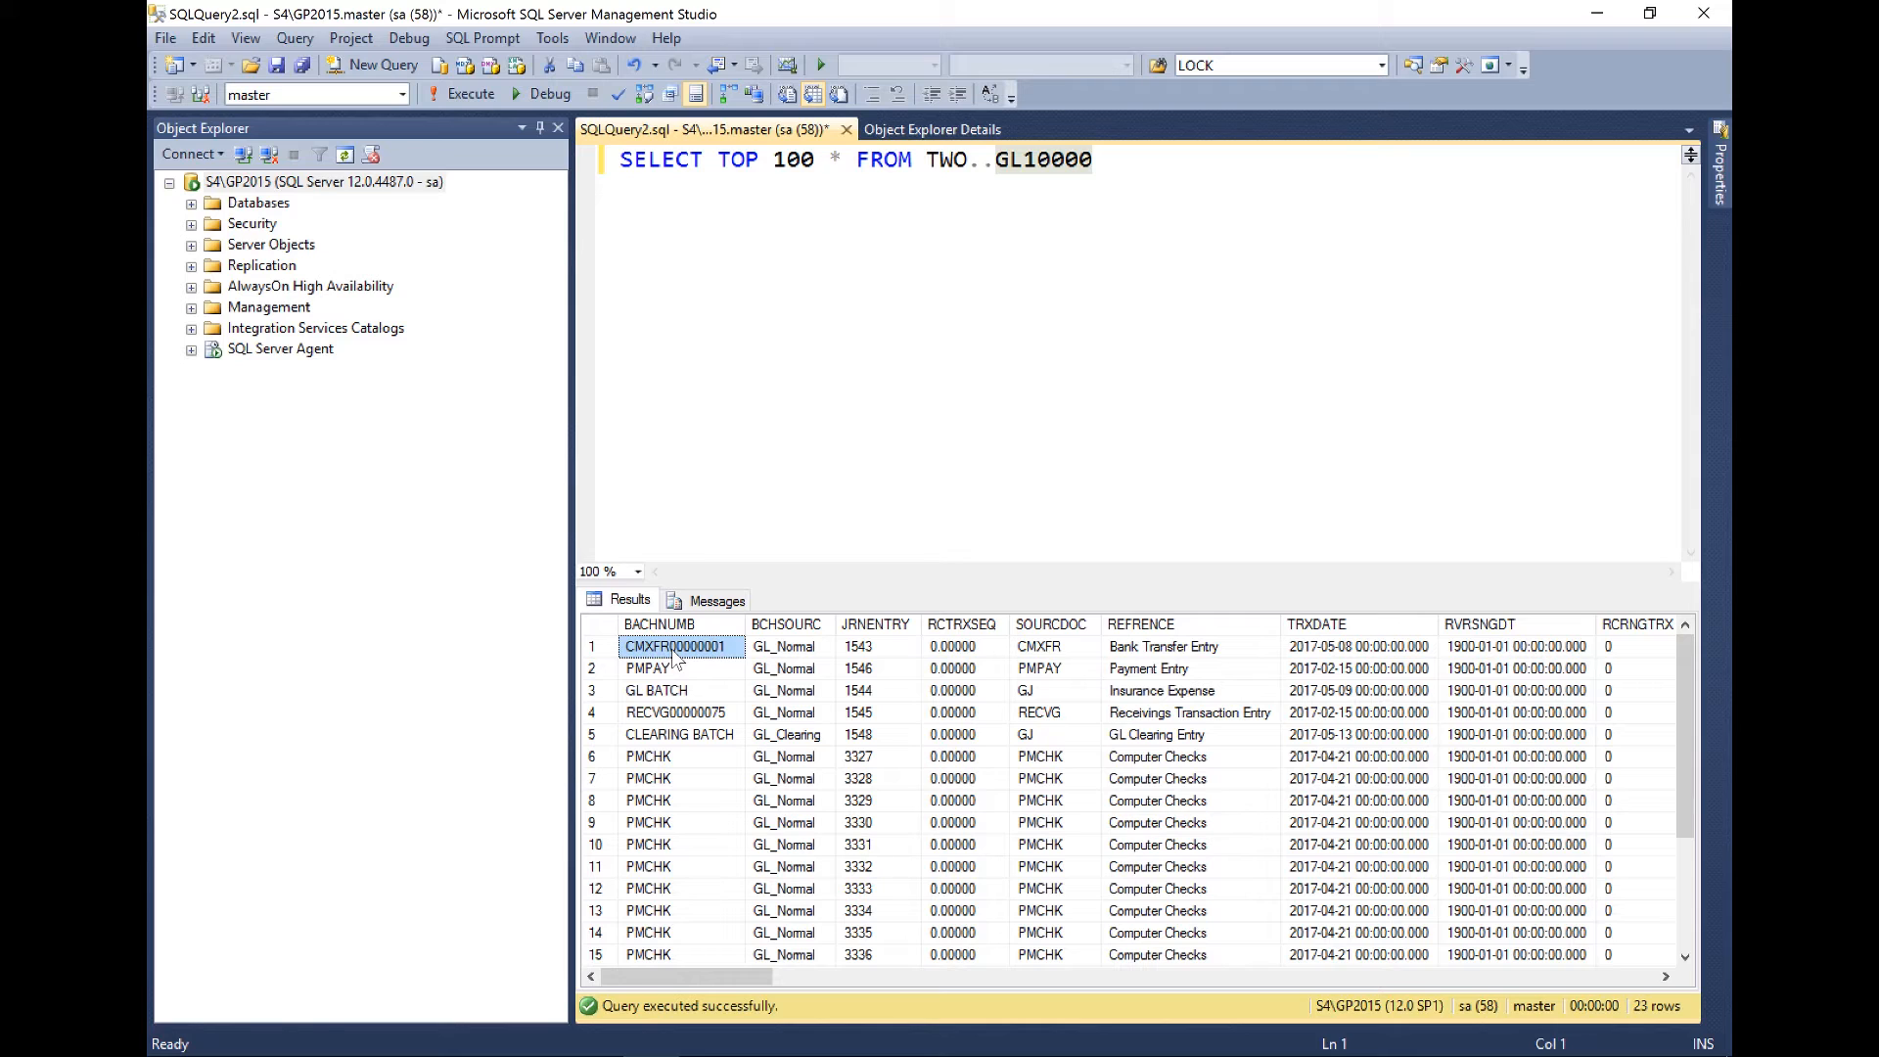
{"action": "key", "text": "ctrl+a"}
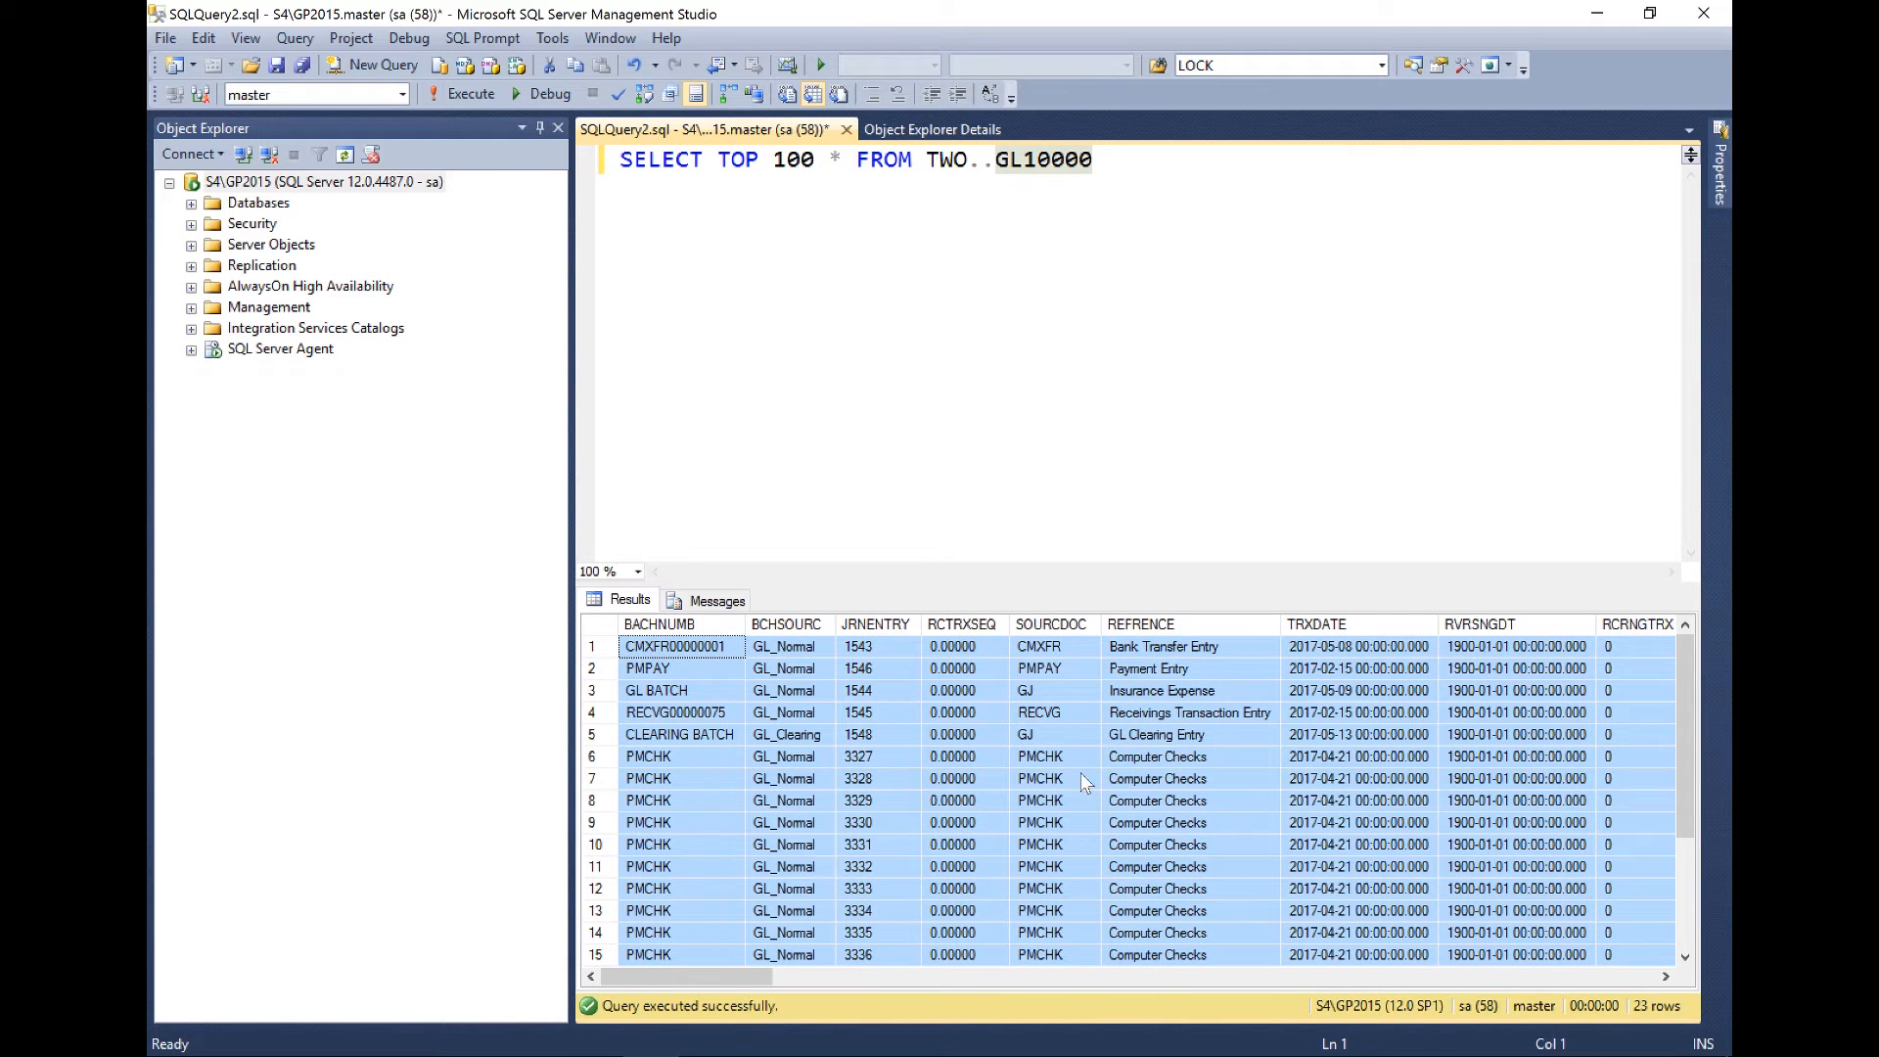
{"action": "key", "text": "alt+Tab"}
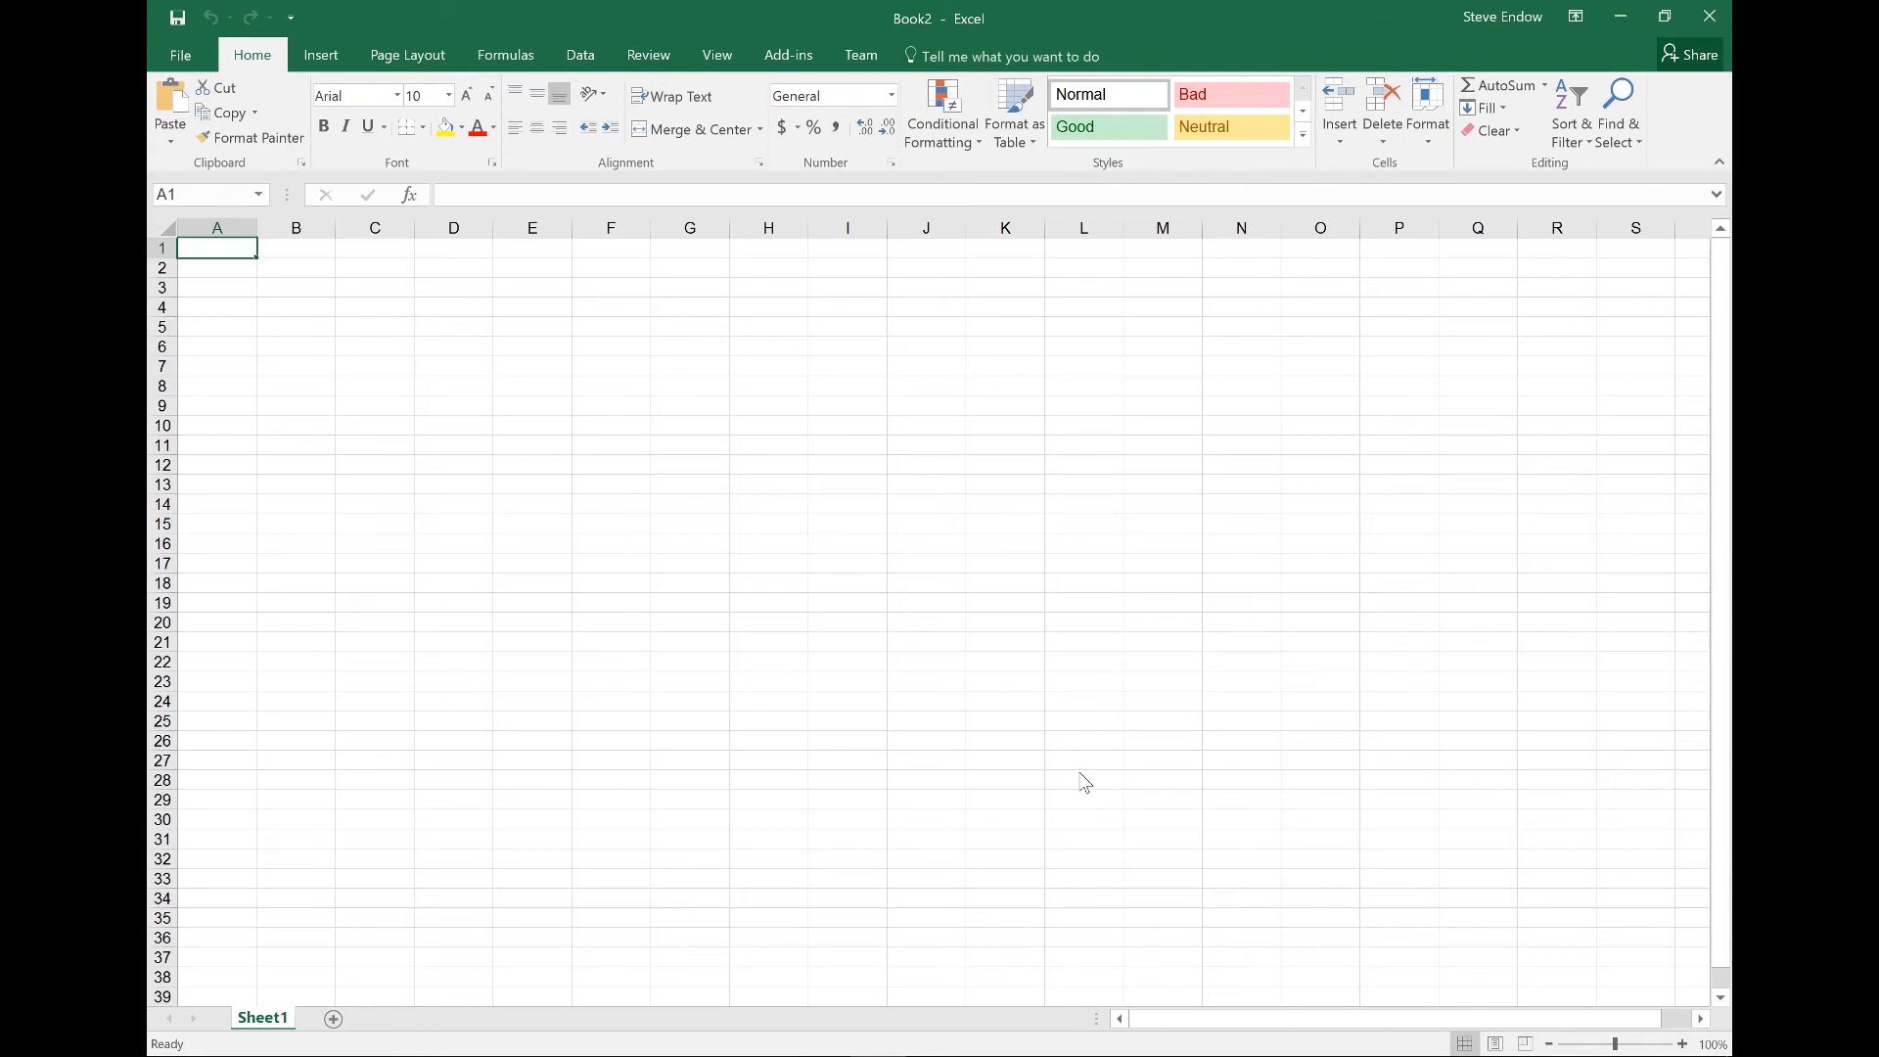
{"action": "key", "text": "ctrl+v"}
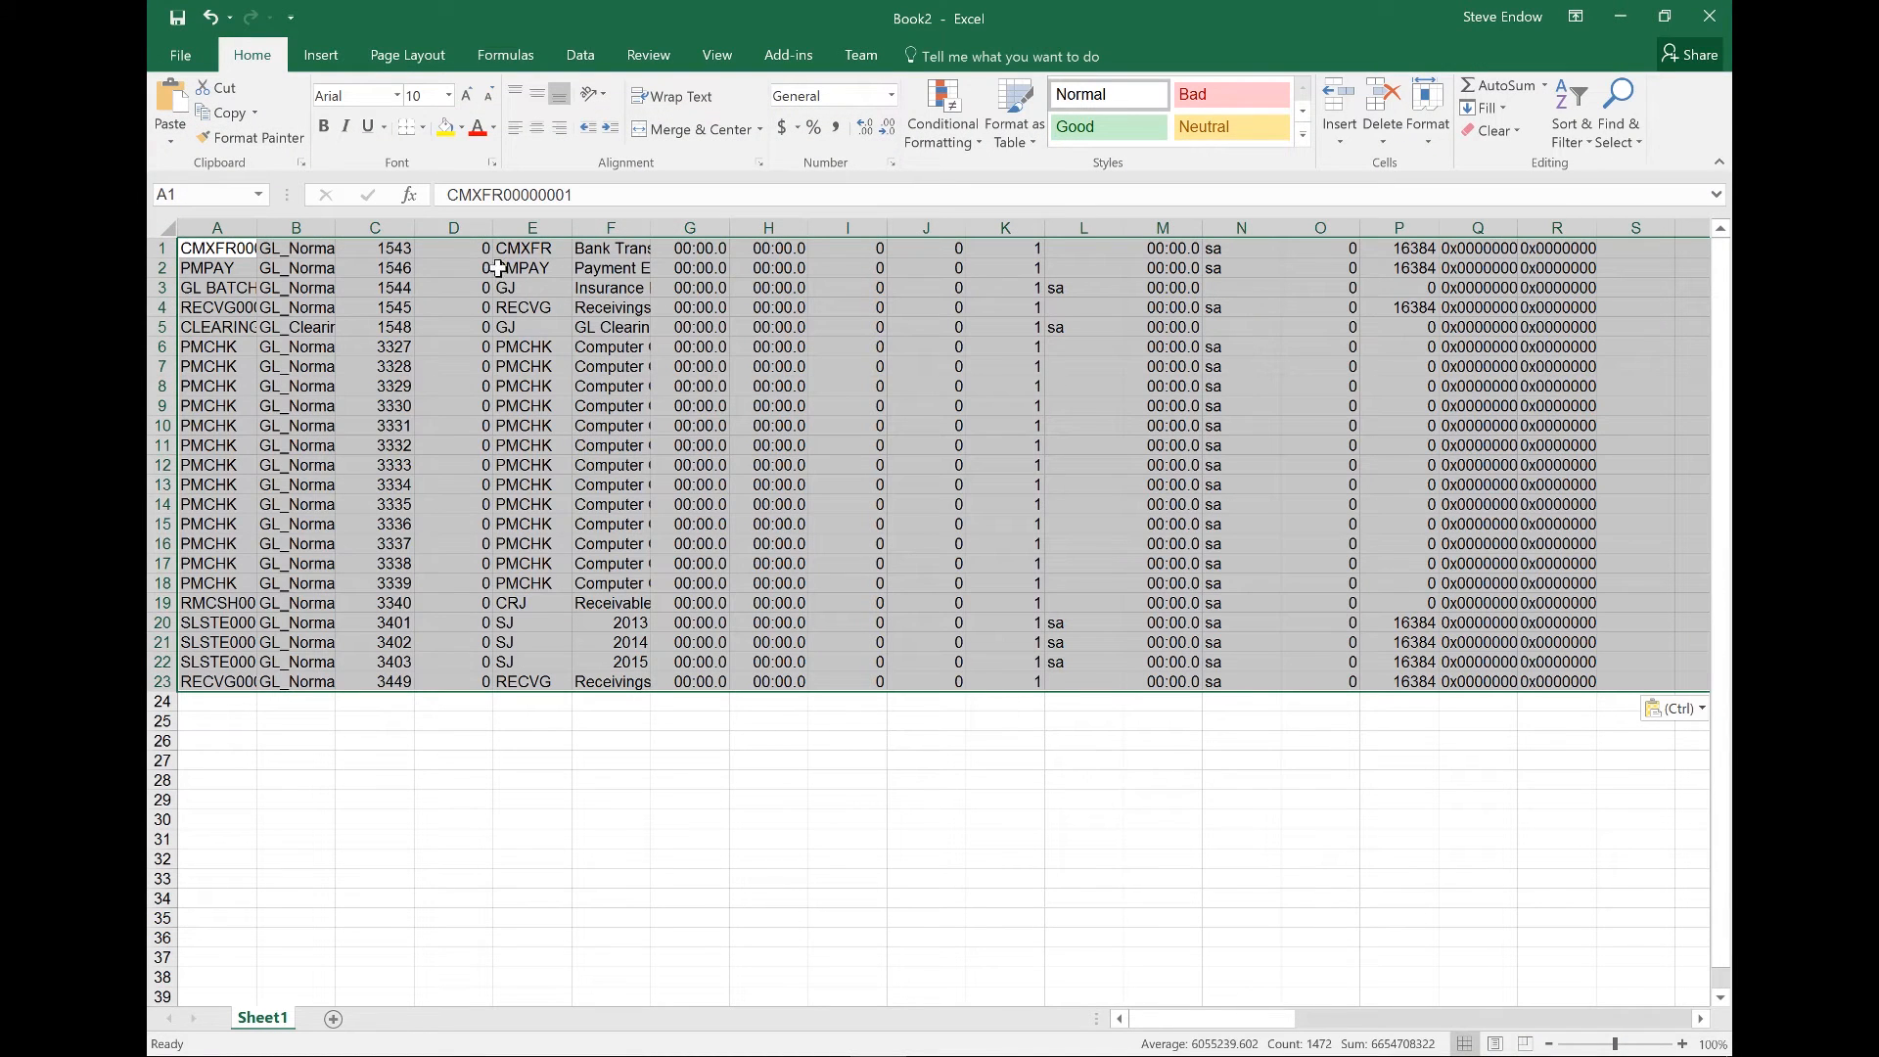
{"action": "left_click", "coordinate": [162, 247]}
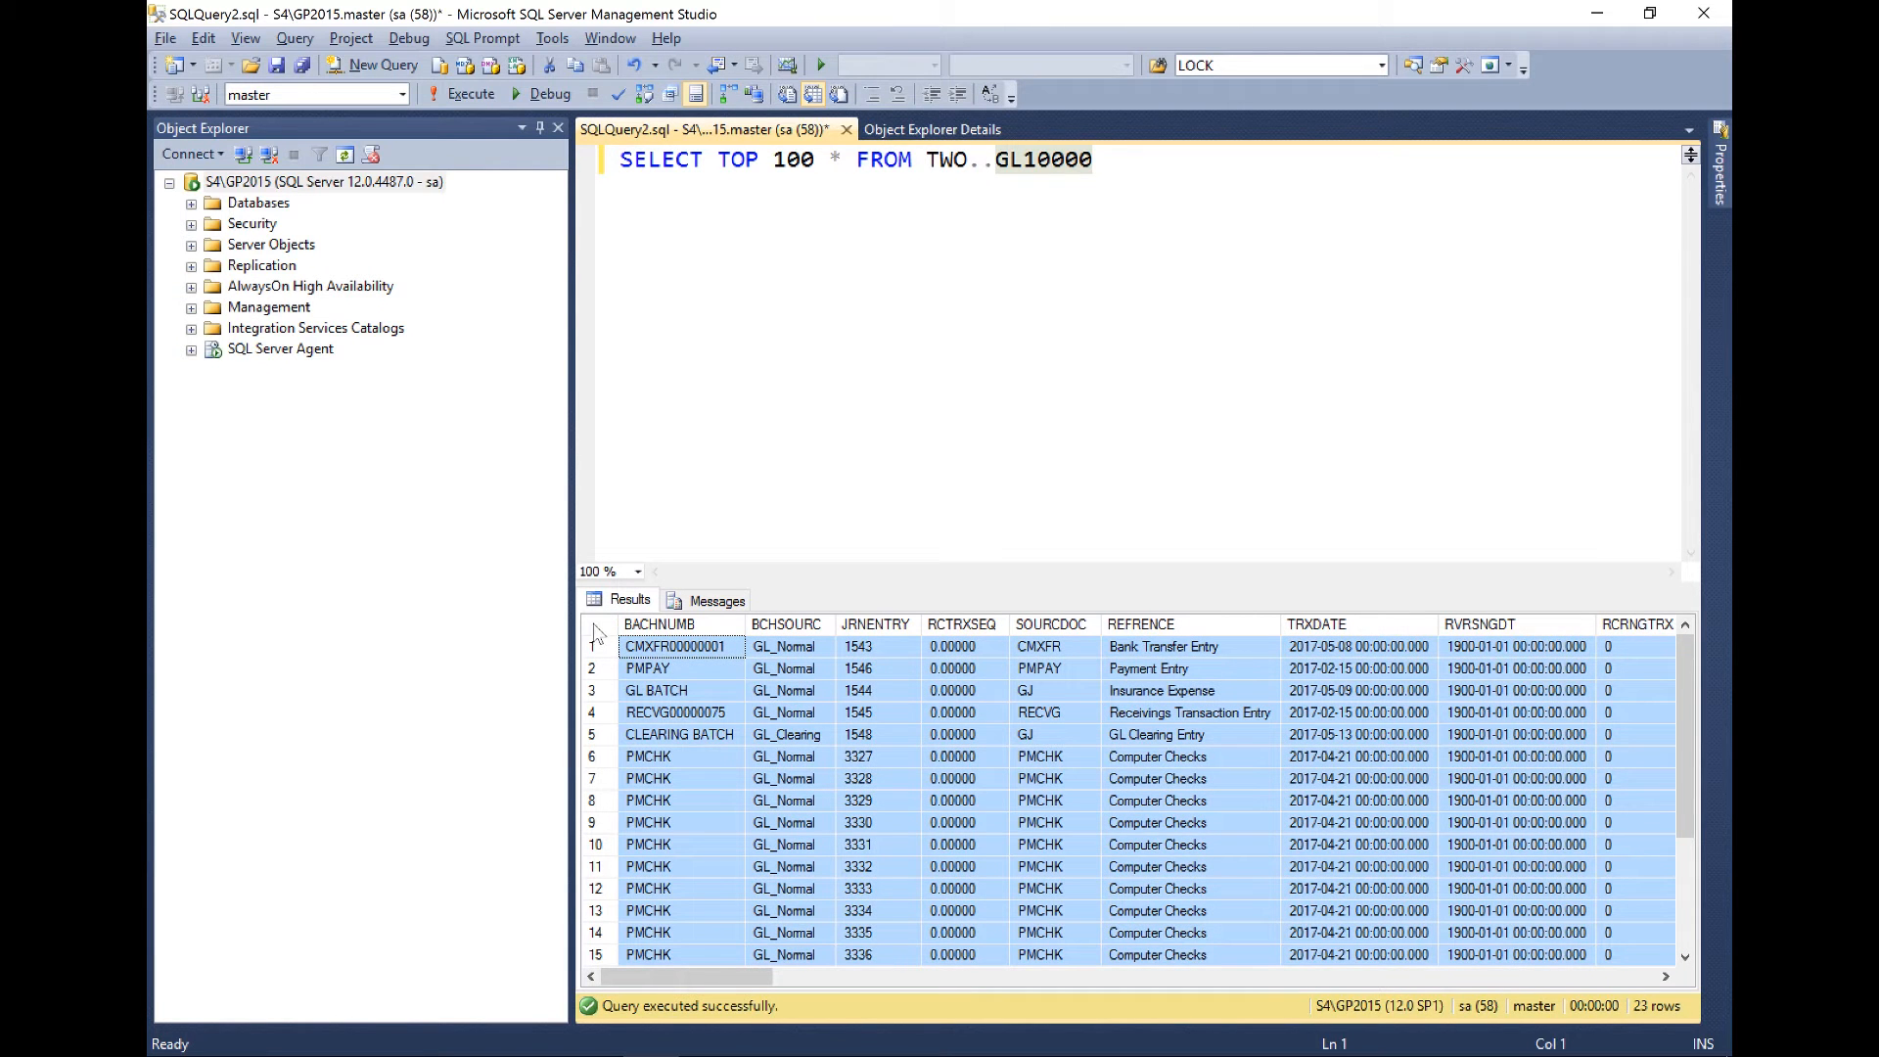
Copy the full GL10000 results with headers in Management Studio and paste them over the Excel data starting at A1.
{"action": "right_click", "coordinate": [603, 641]}
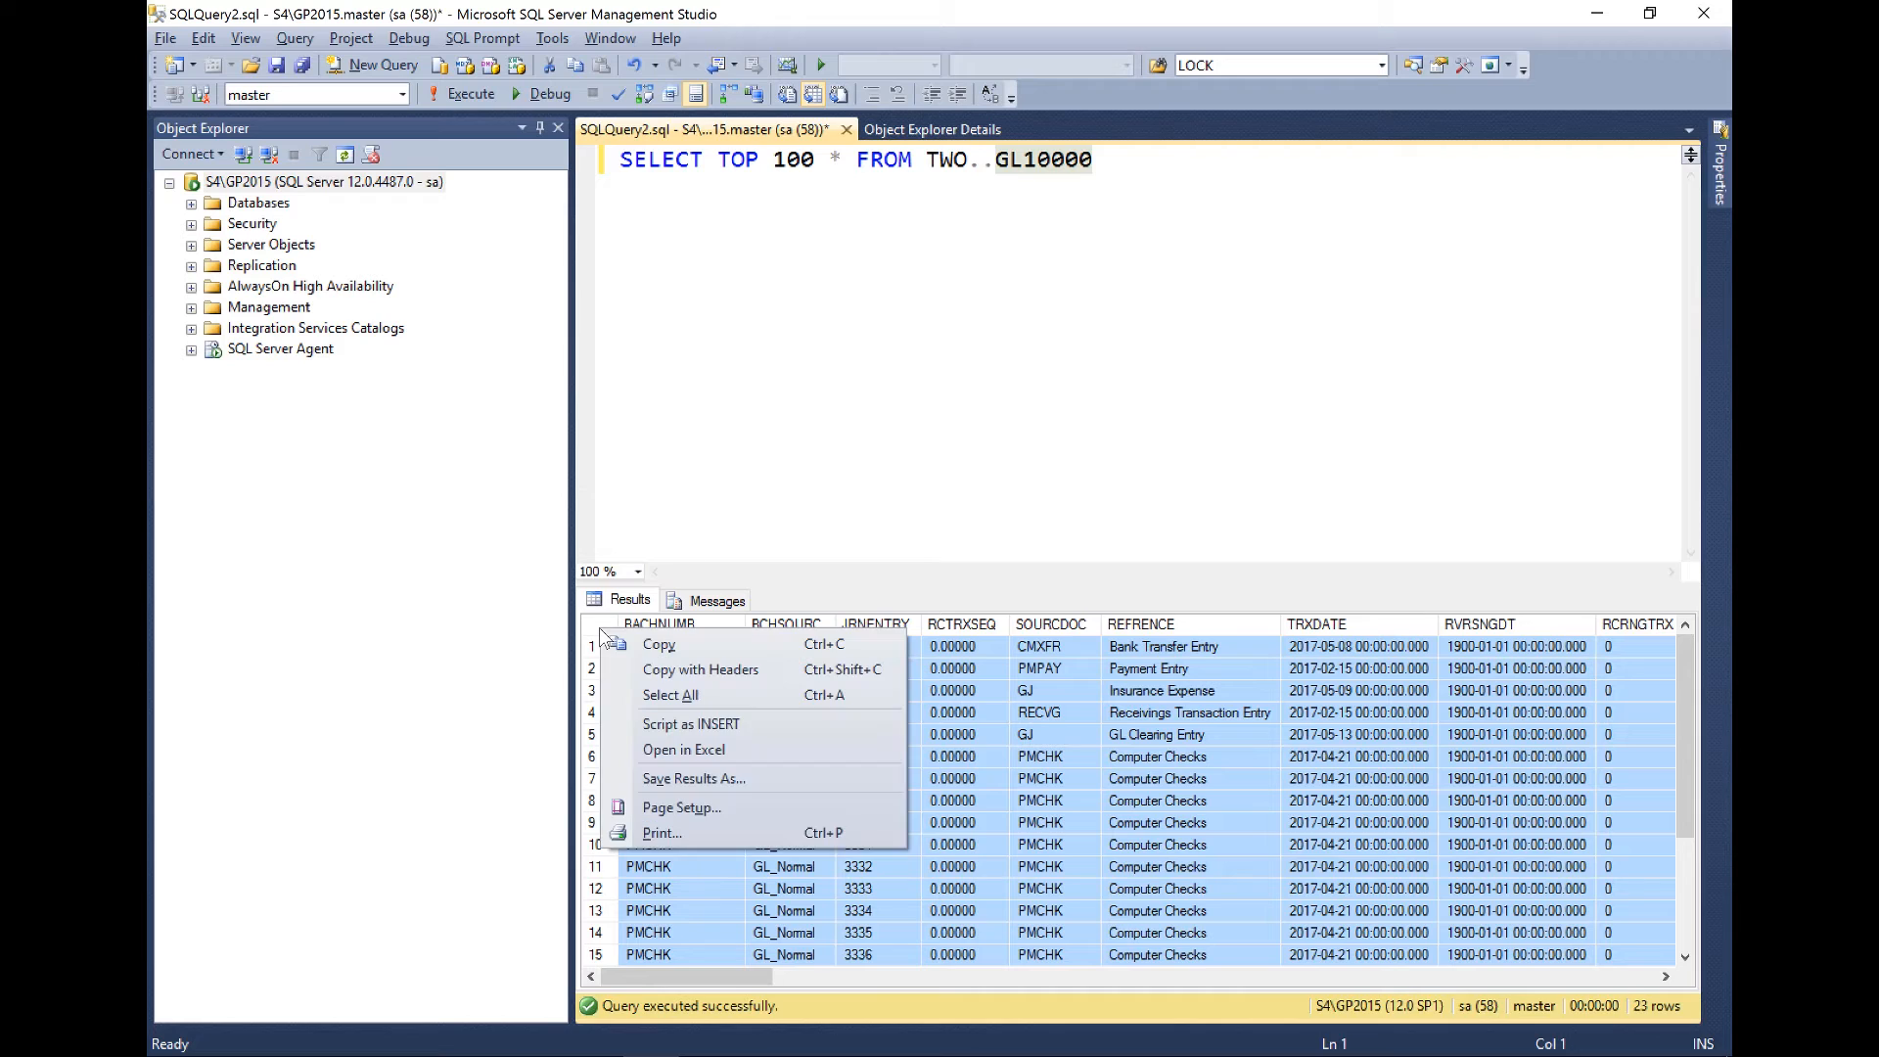
{"action": "left_click", "coordinate": [636, 672]}
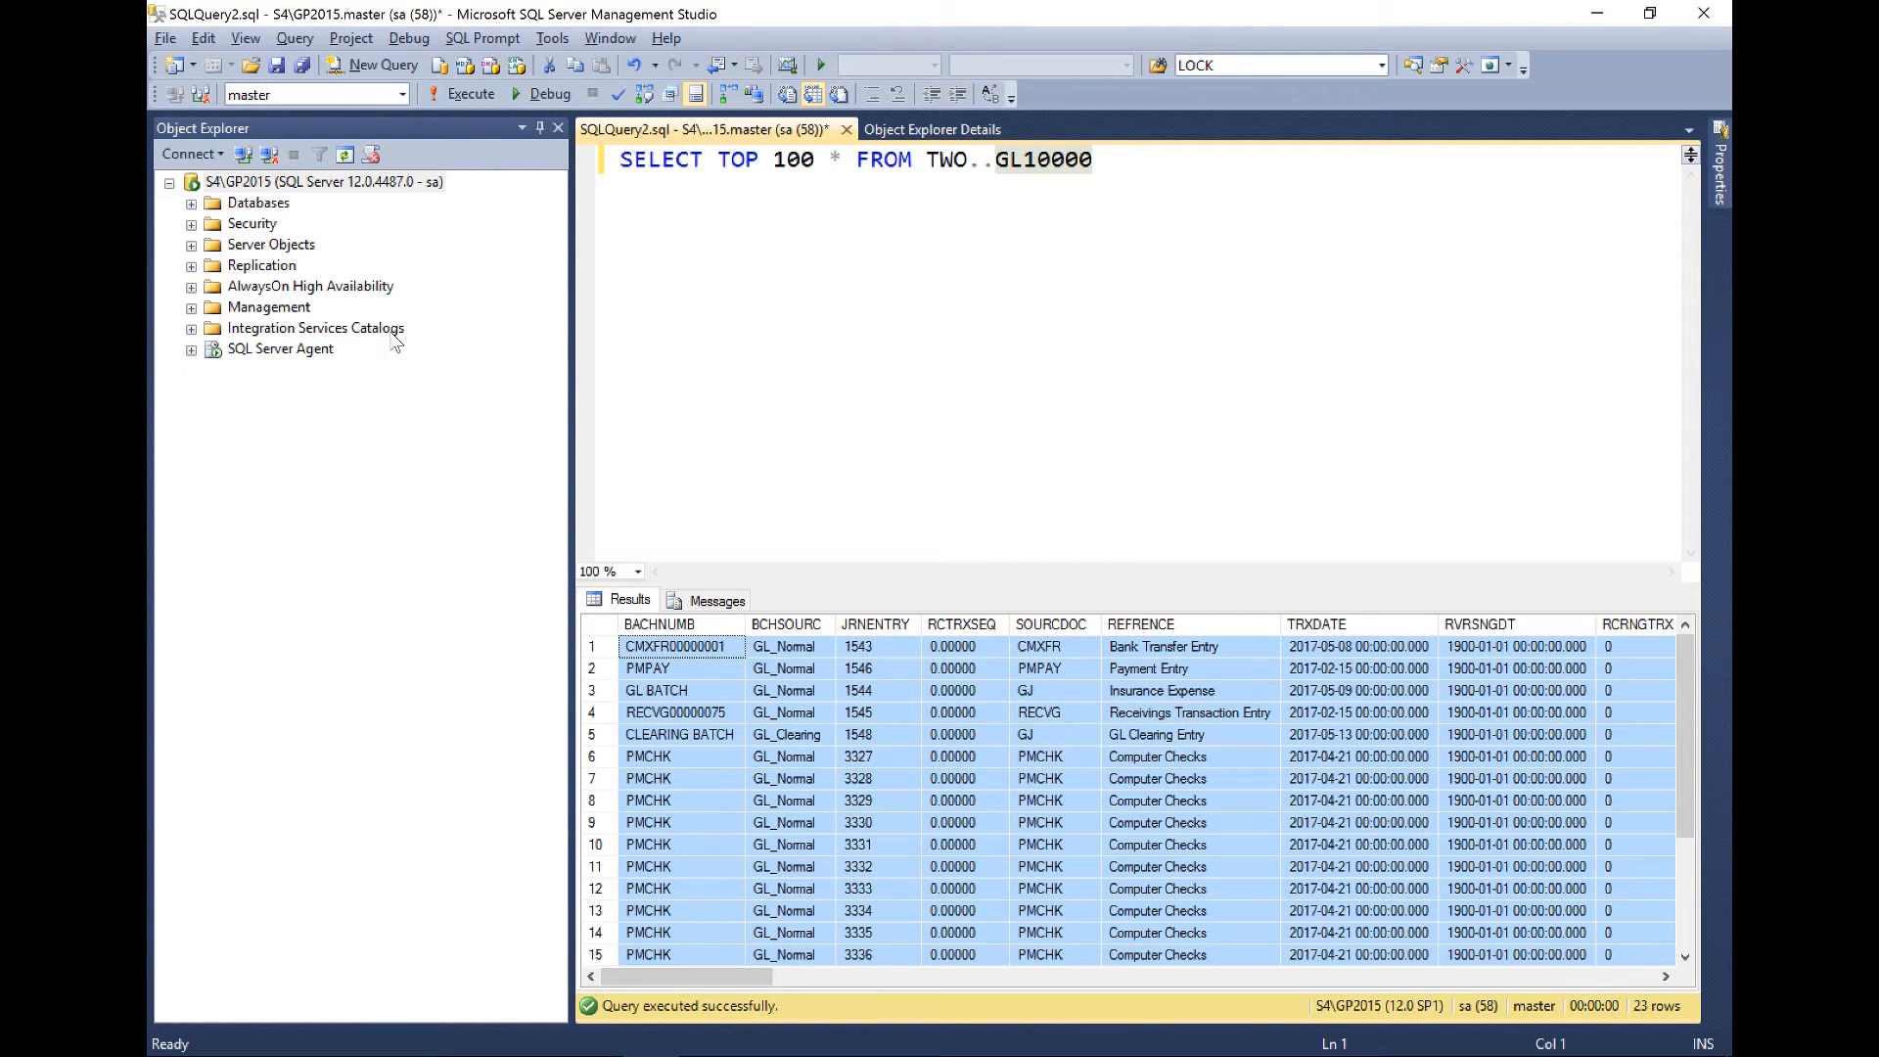
{"action": "key", "text": "alt+Tab"}
{"action": "key", "text": "ctrl+v"}
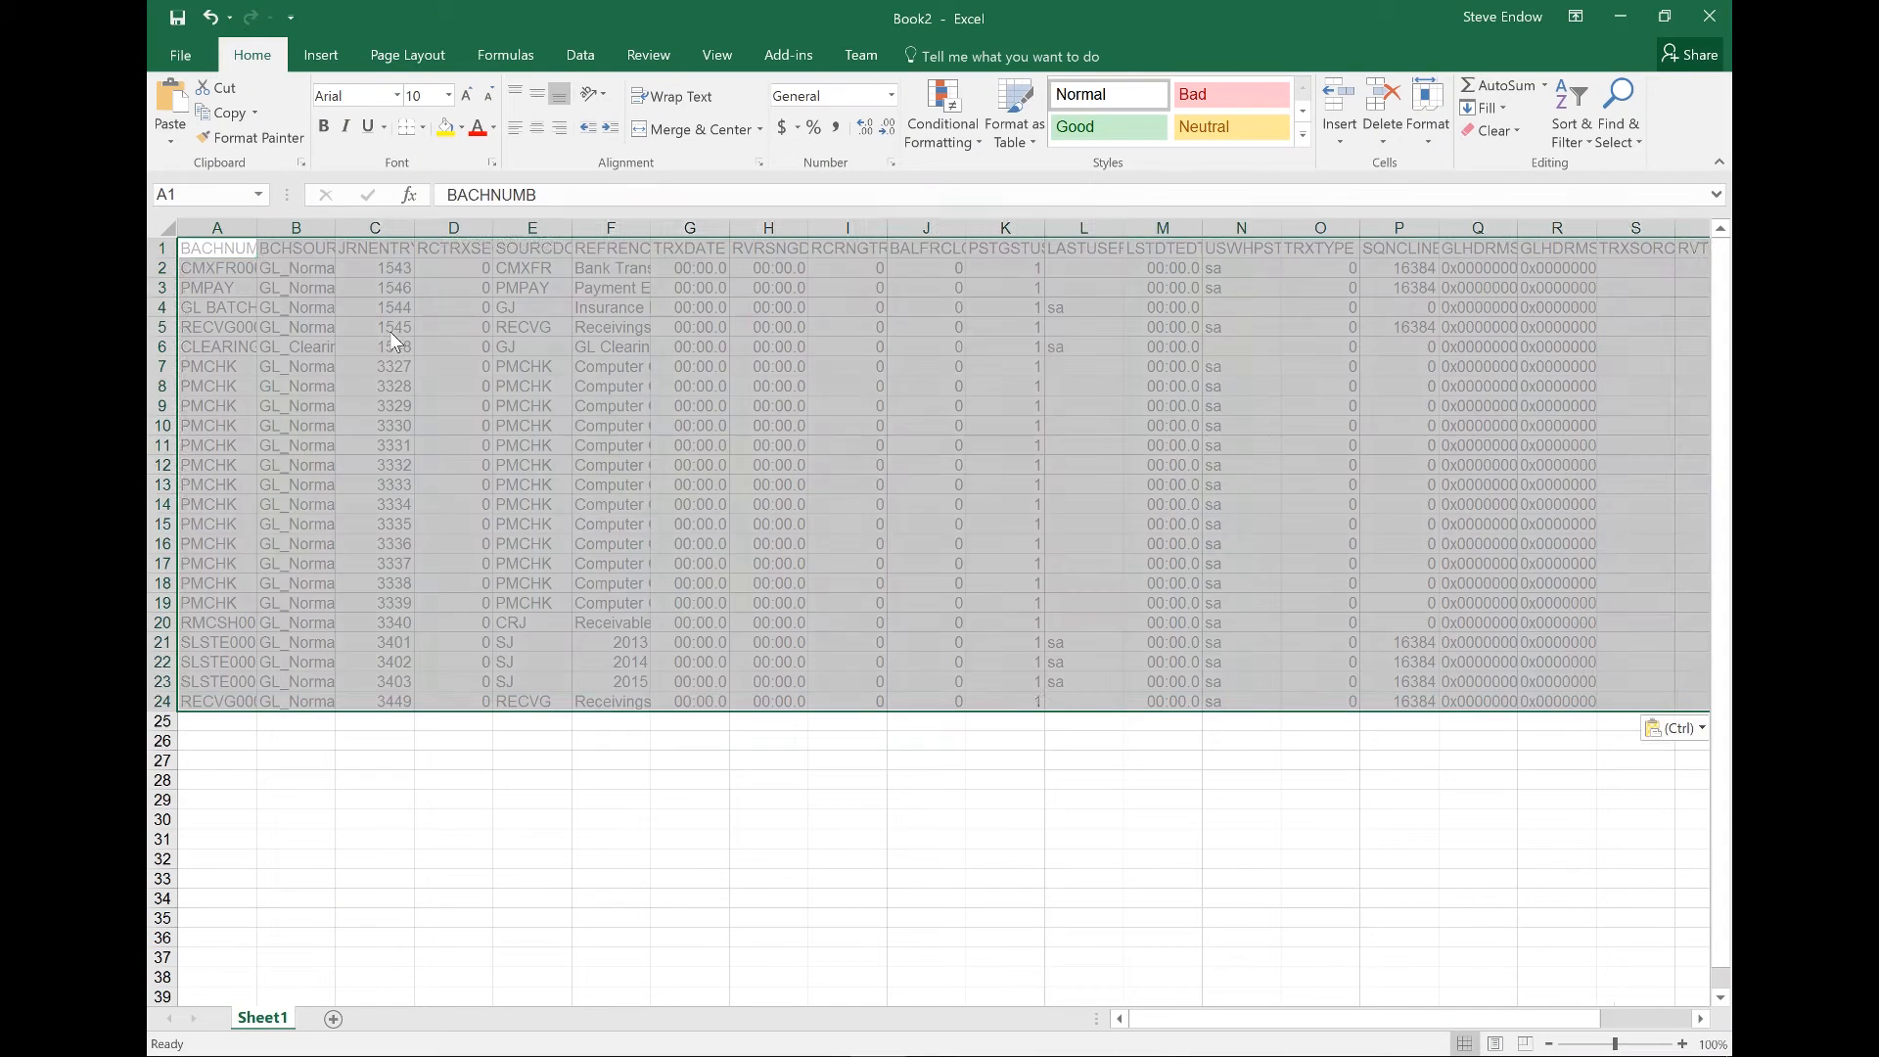
Make the column headers in row 1 of the worksheet bold.
{"action": "key", "text": "ctrl+Home"}
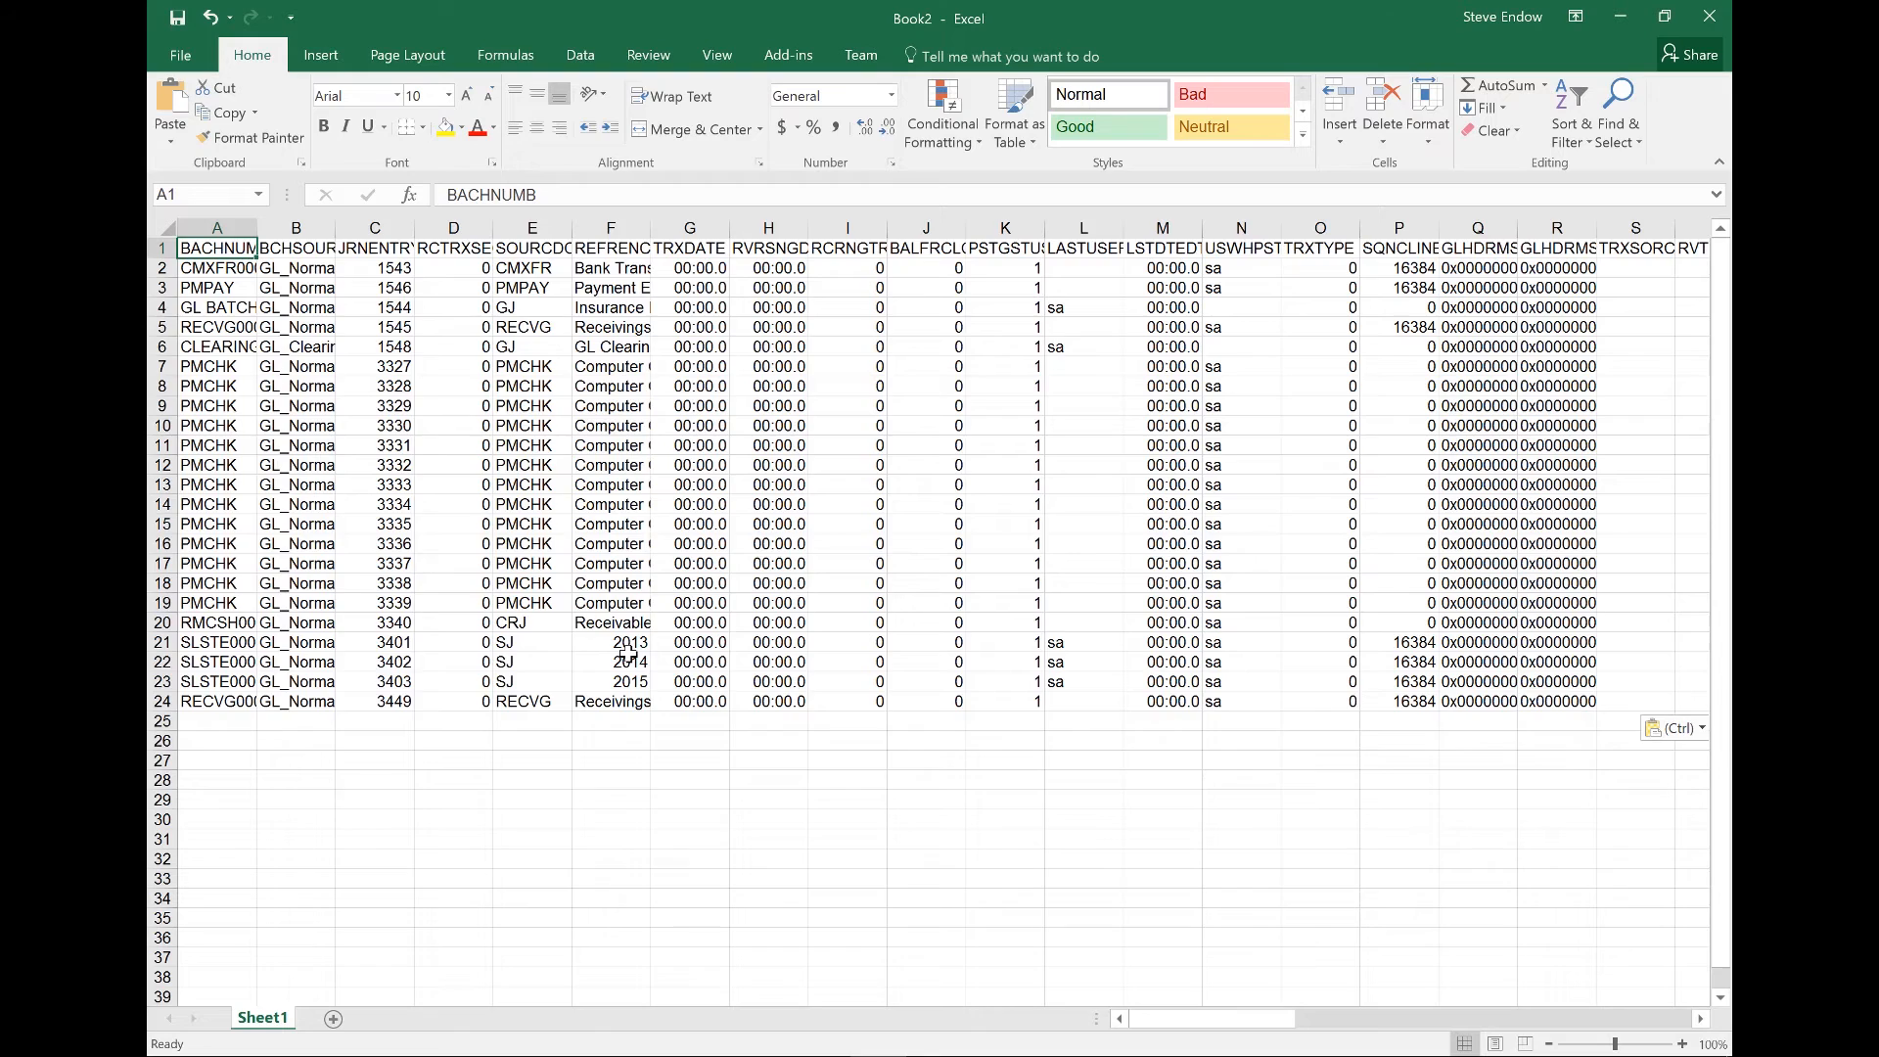
{"action": "key", "text": "ctrl+shift+Right"}
{"action": "key", "text": "ctrl+Home"}
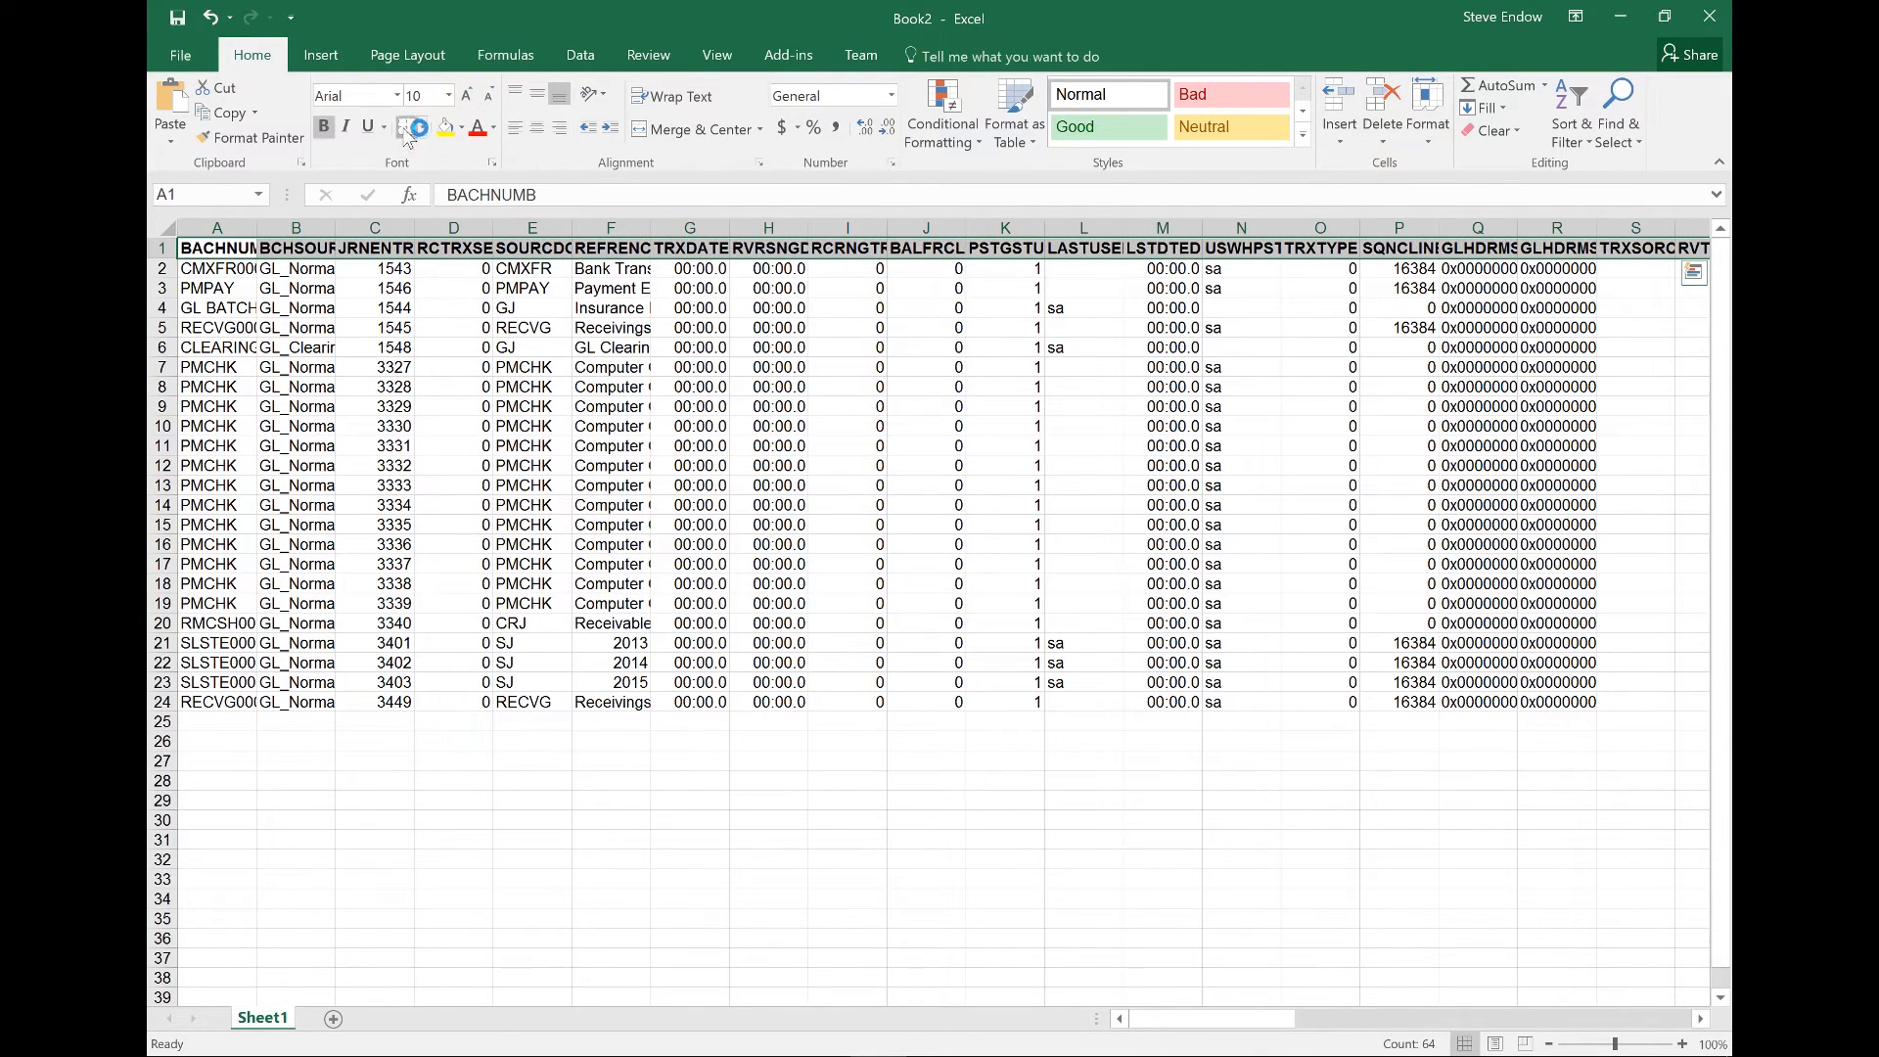
Fit the width of all worksheet columns to their contents and select cell A1.
{"action": "left_click", "coordinate": [166, 227]}
{"action": "left_click_drag", "start_coordinate": [257, 227], "coordinate": [253, 227]}
{"action": "double_click", "coordinate": [252, 227]}
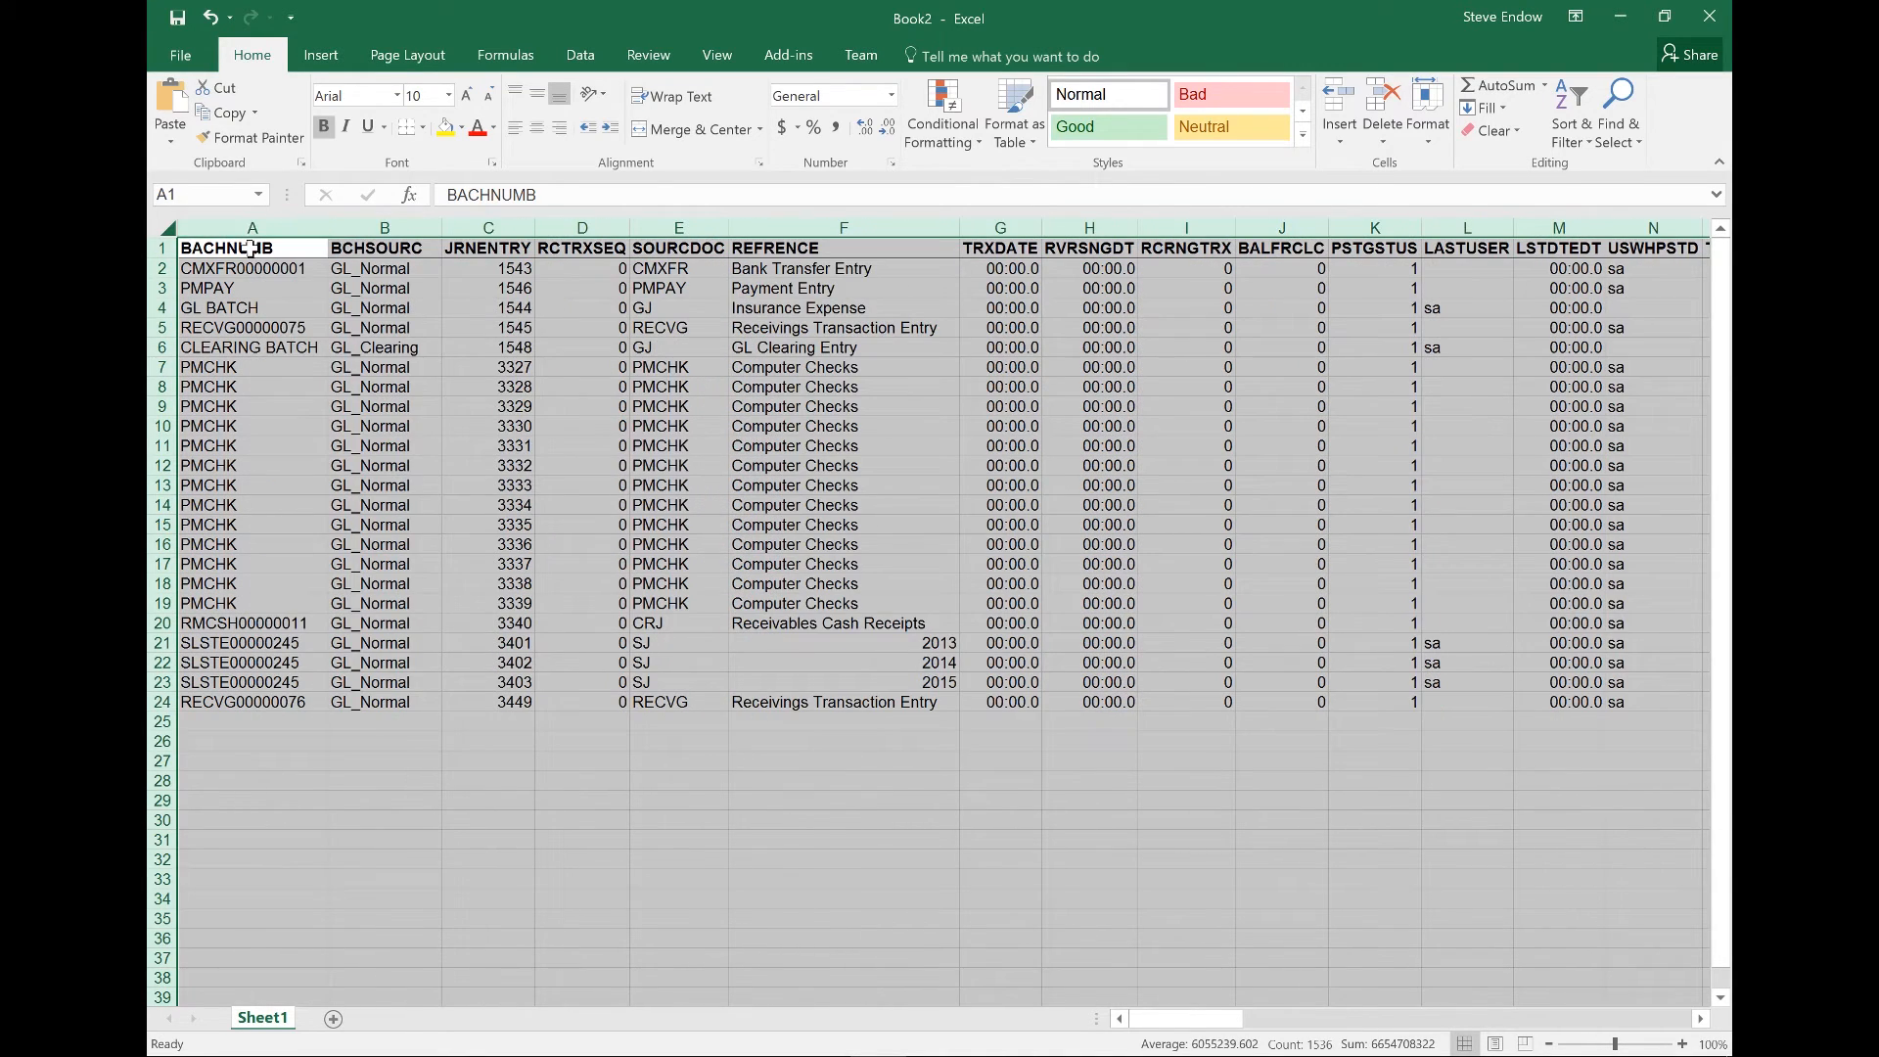
{"action": "left_click", "coordinate": [247, 250]}
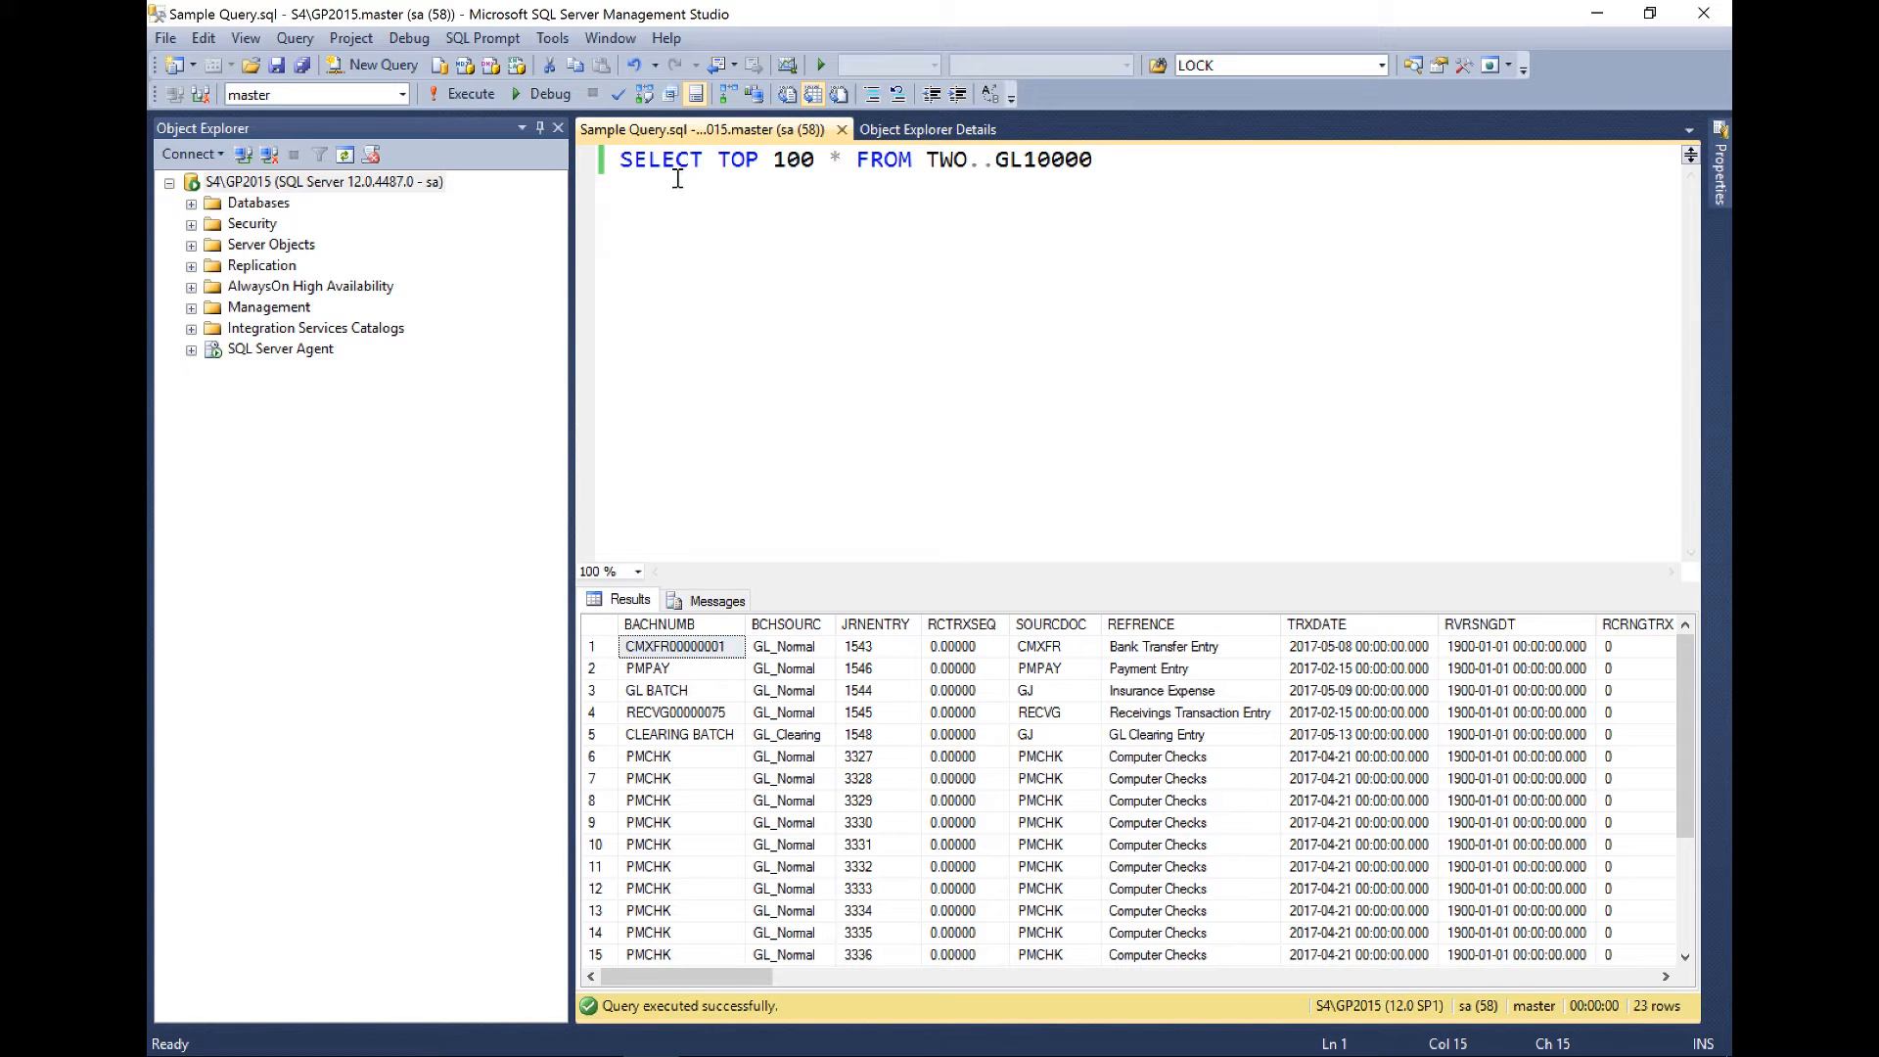
Check the available output formats for SQL Server Results to Text in the options and accept Comma delimited.
{"action": "left_click", "coordinate": [571, 37]}
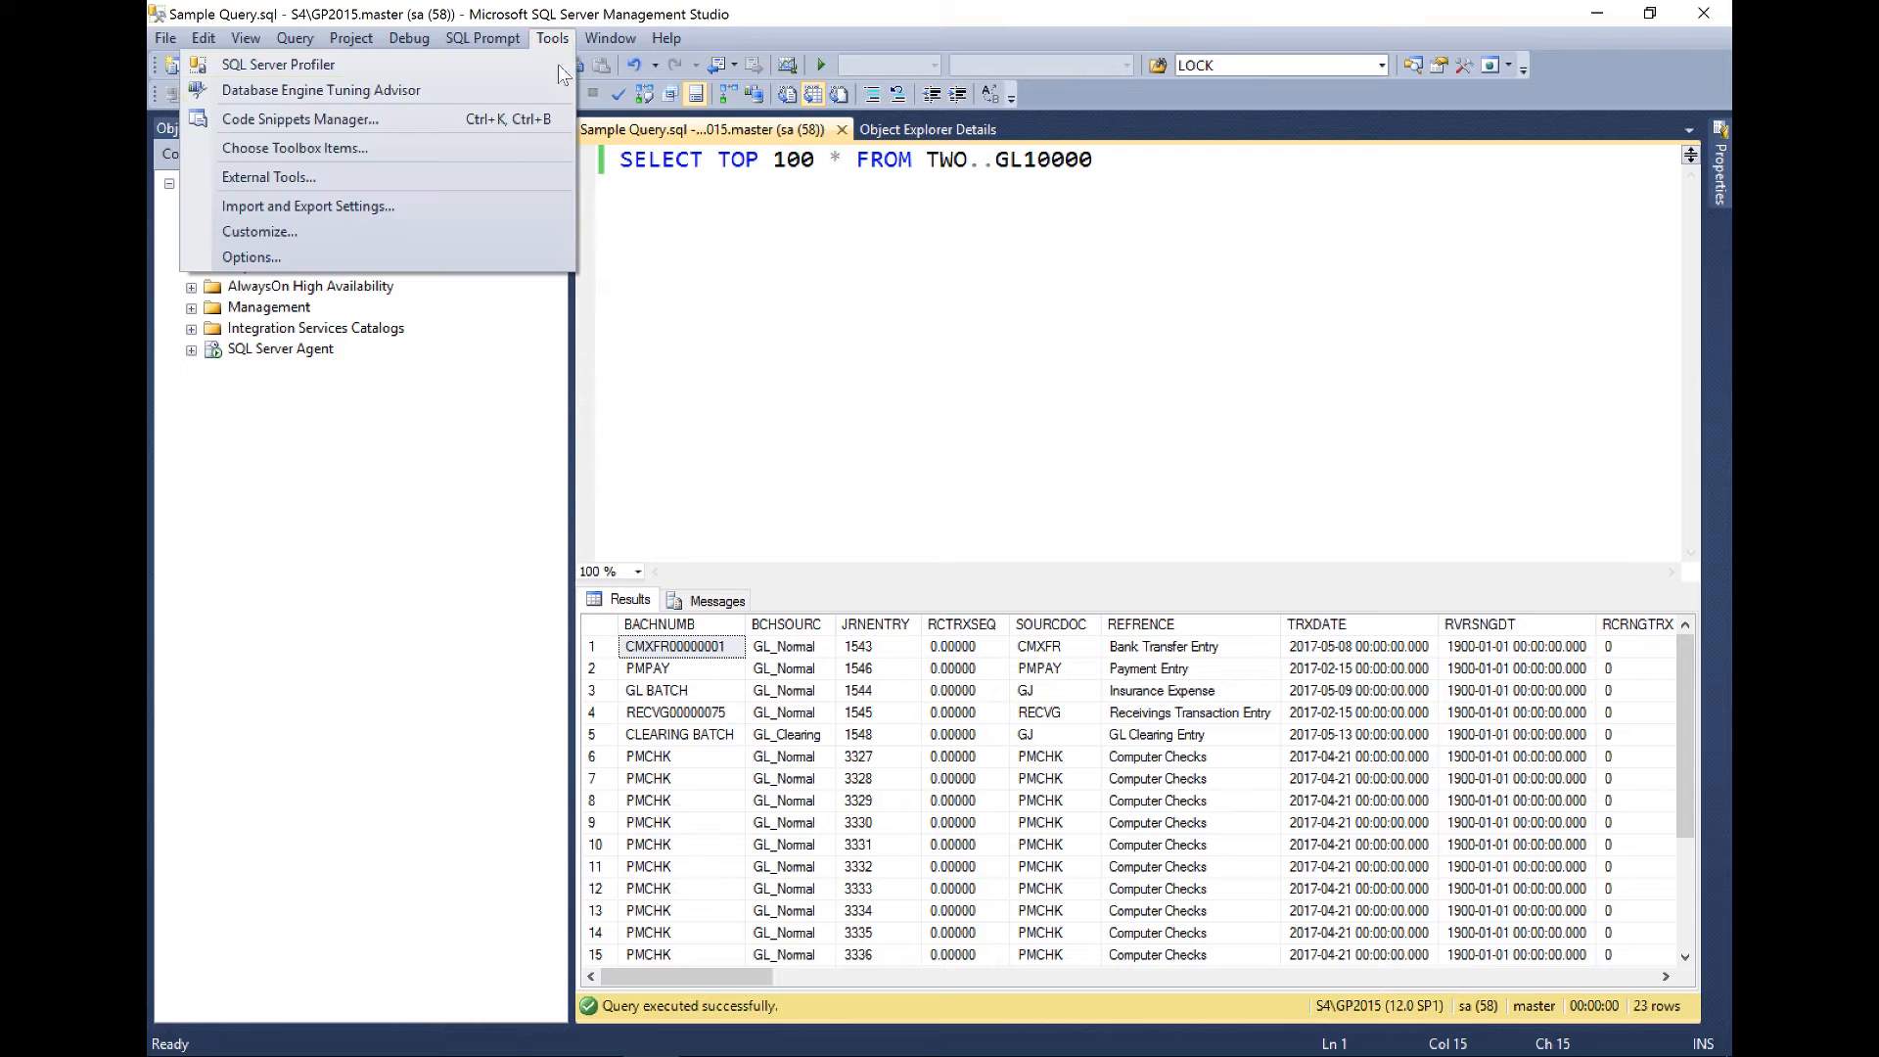
{"action": "left_click", "coordinate": [507, 256]}
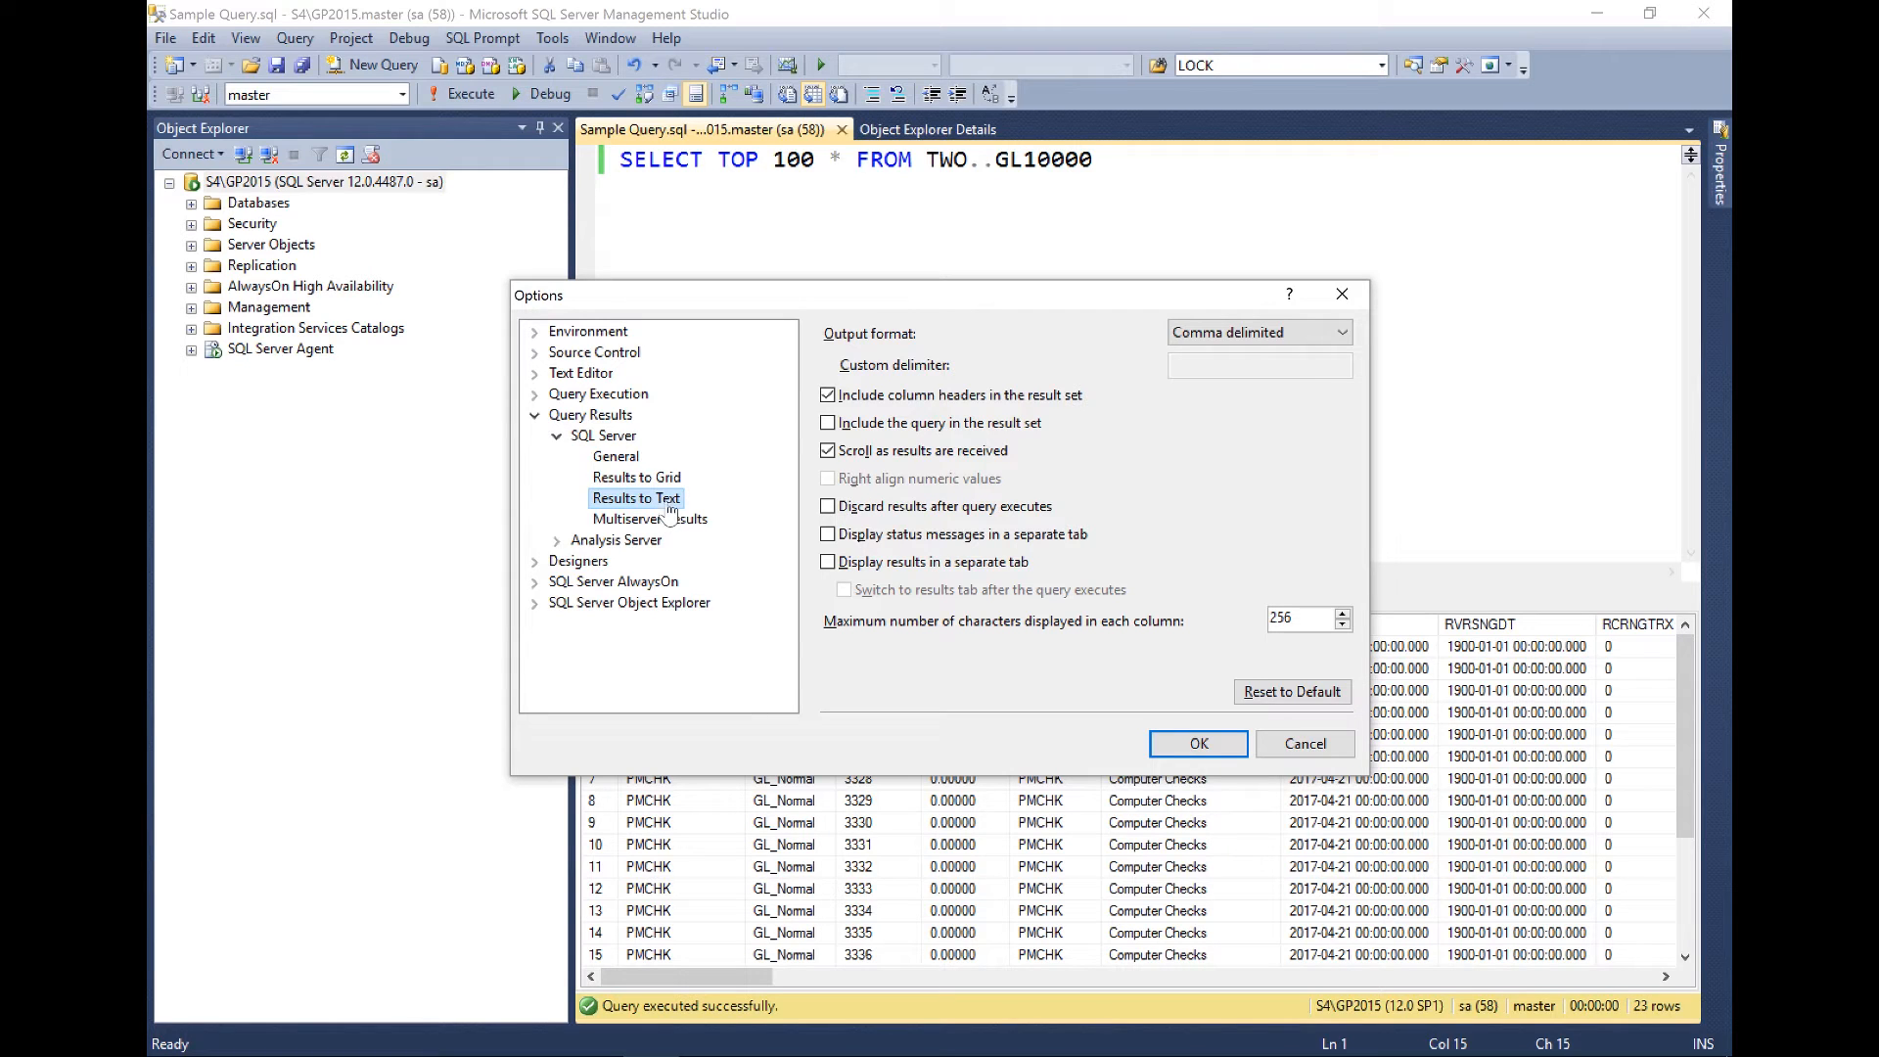
{"action": "left_click", "coordinate": [1341, 332]}
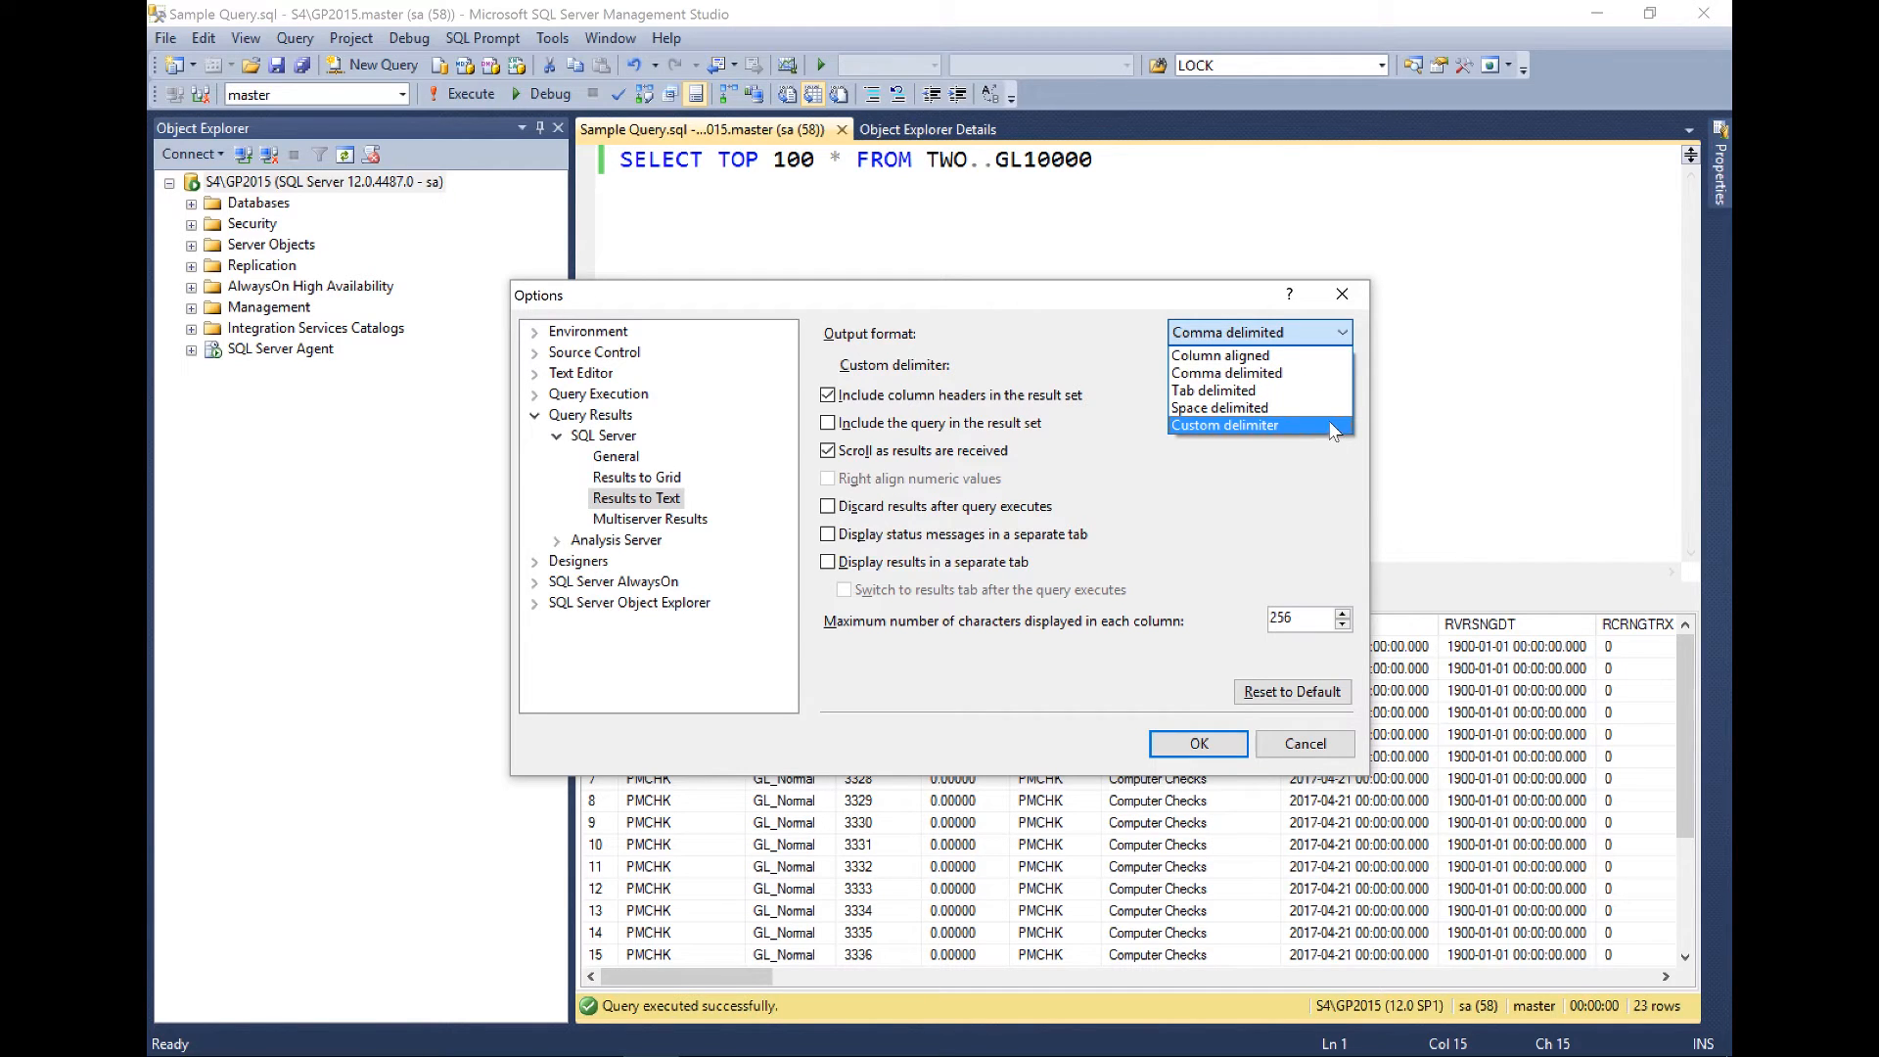
{"action": "left_click", "coordinate": [1235, 295]}
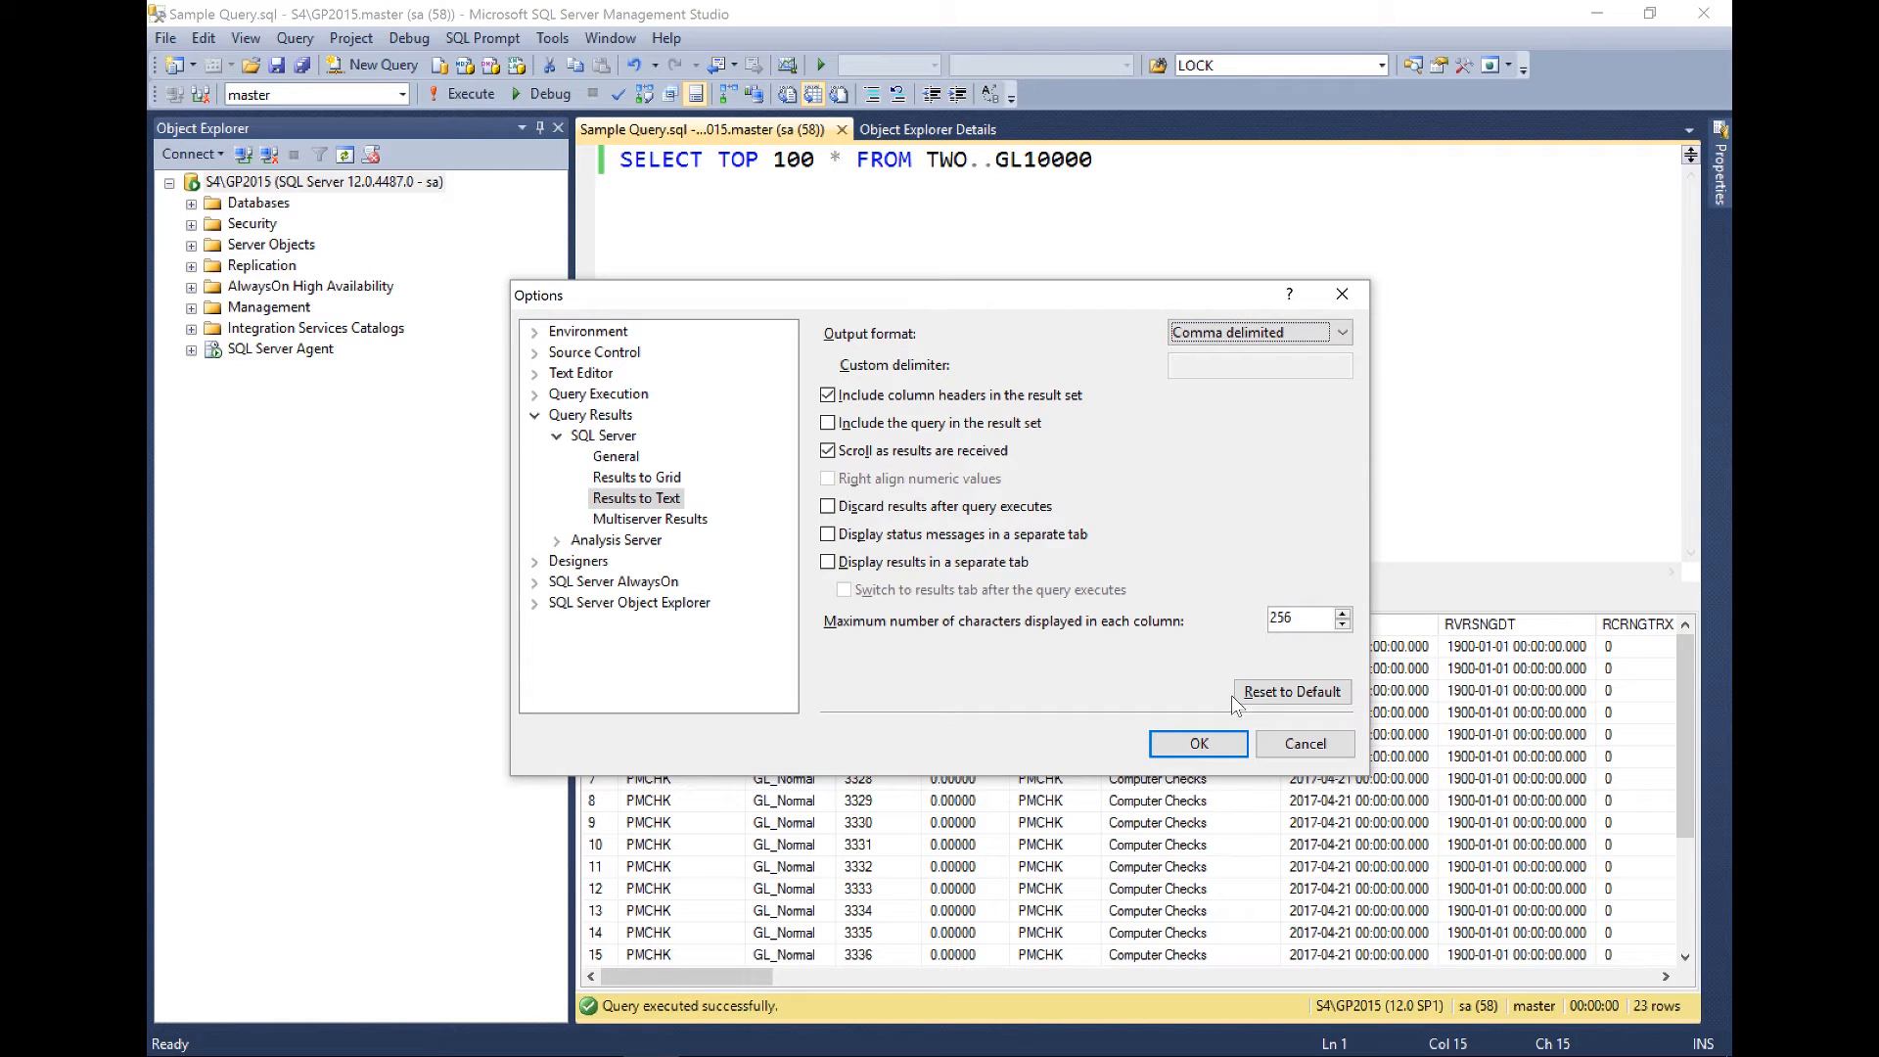
{"action": "left_click", "coordinate": [1213, 741]}
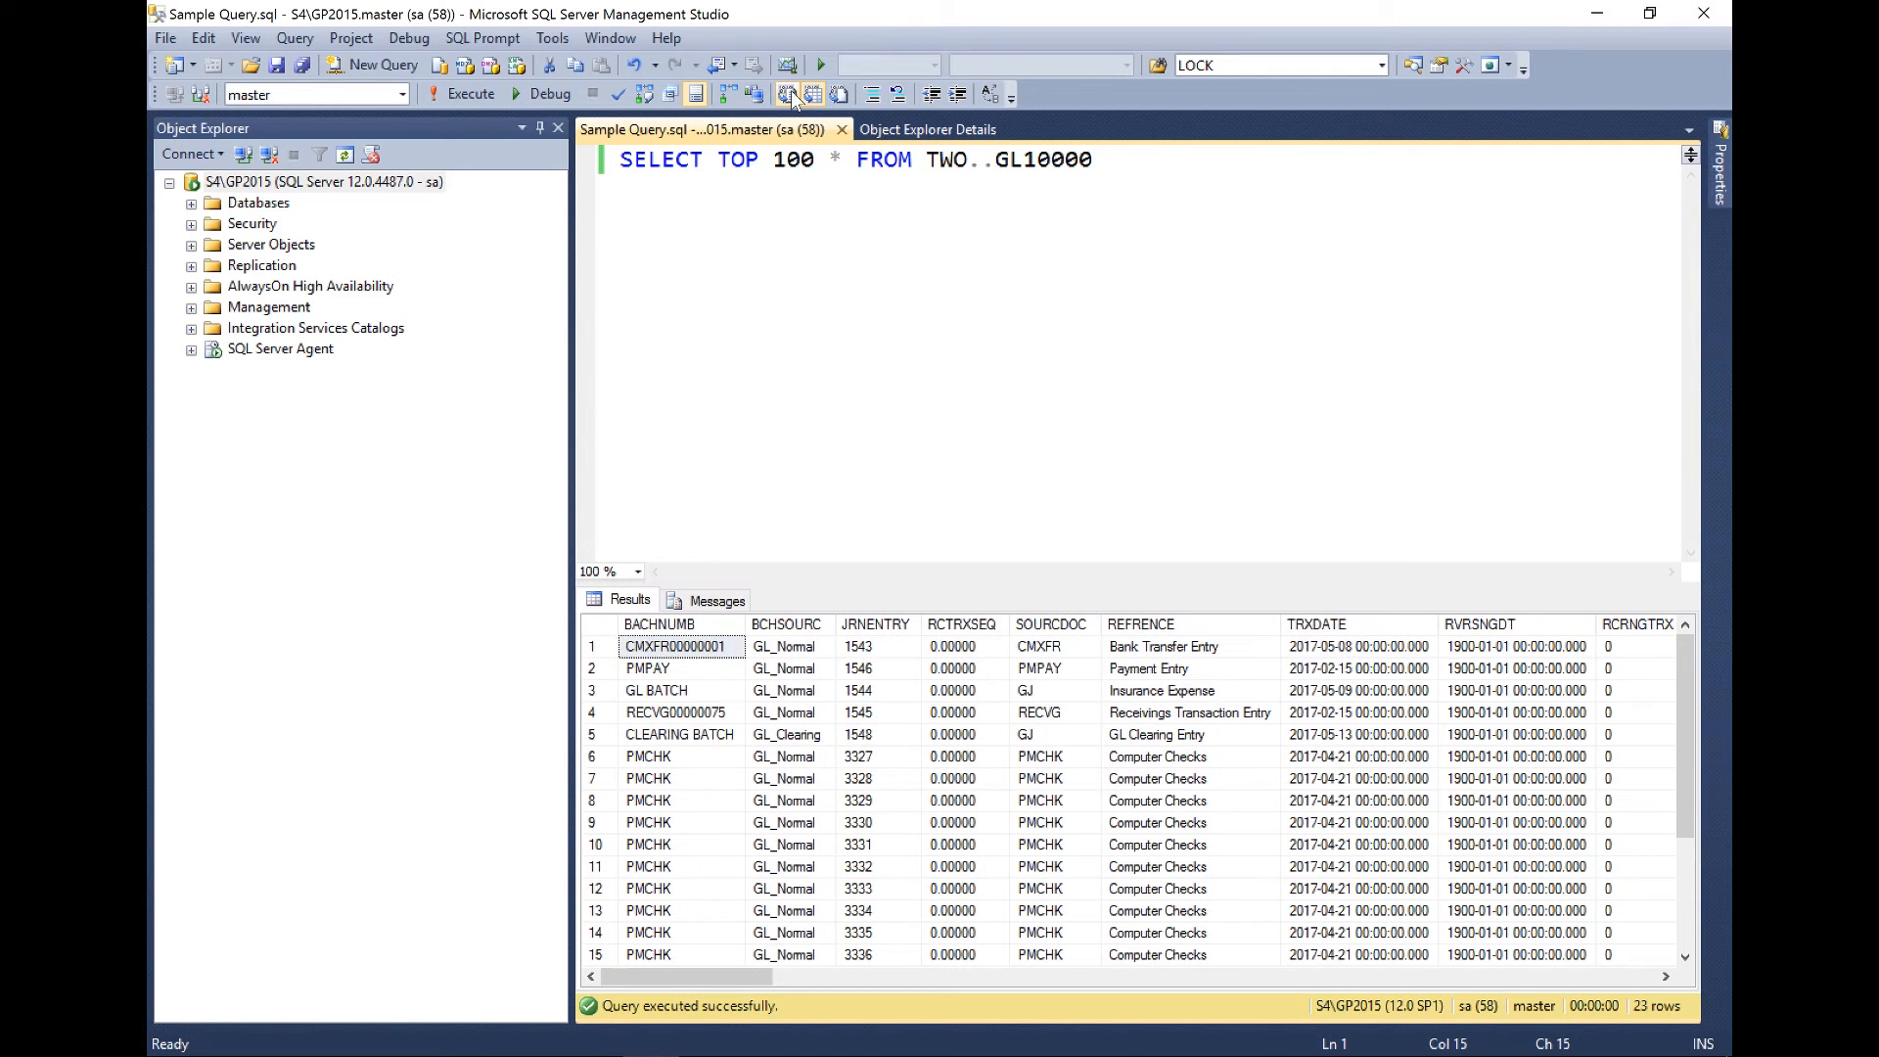
Rerun the GL10000 query with results output as text and inspect the Bank Transfer Entry value in the first data row.
{"action": "left_click", "coordinate": [791, 90]}
{"action": "key", "text": "F5"}
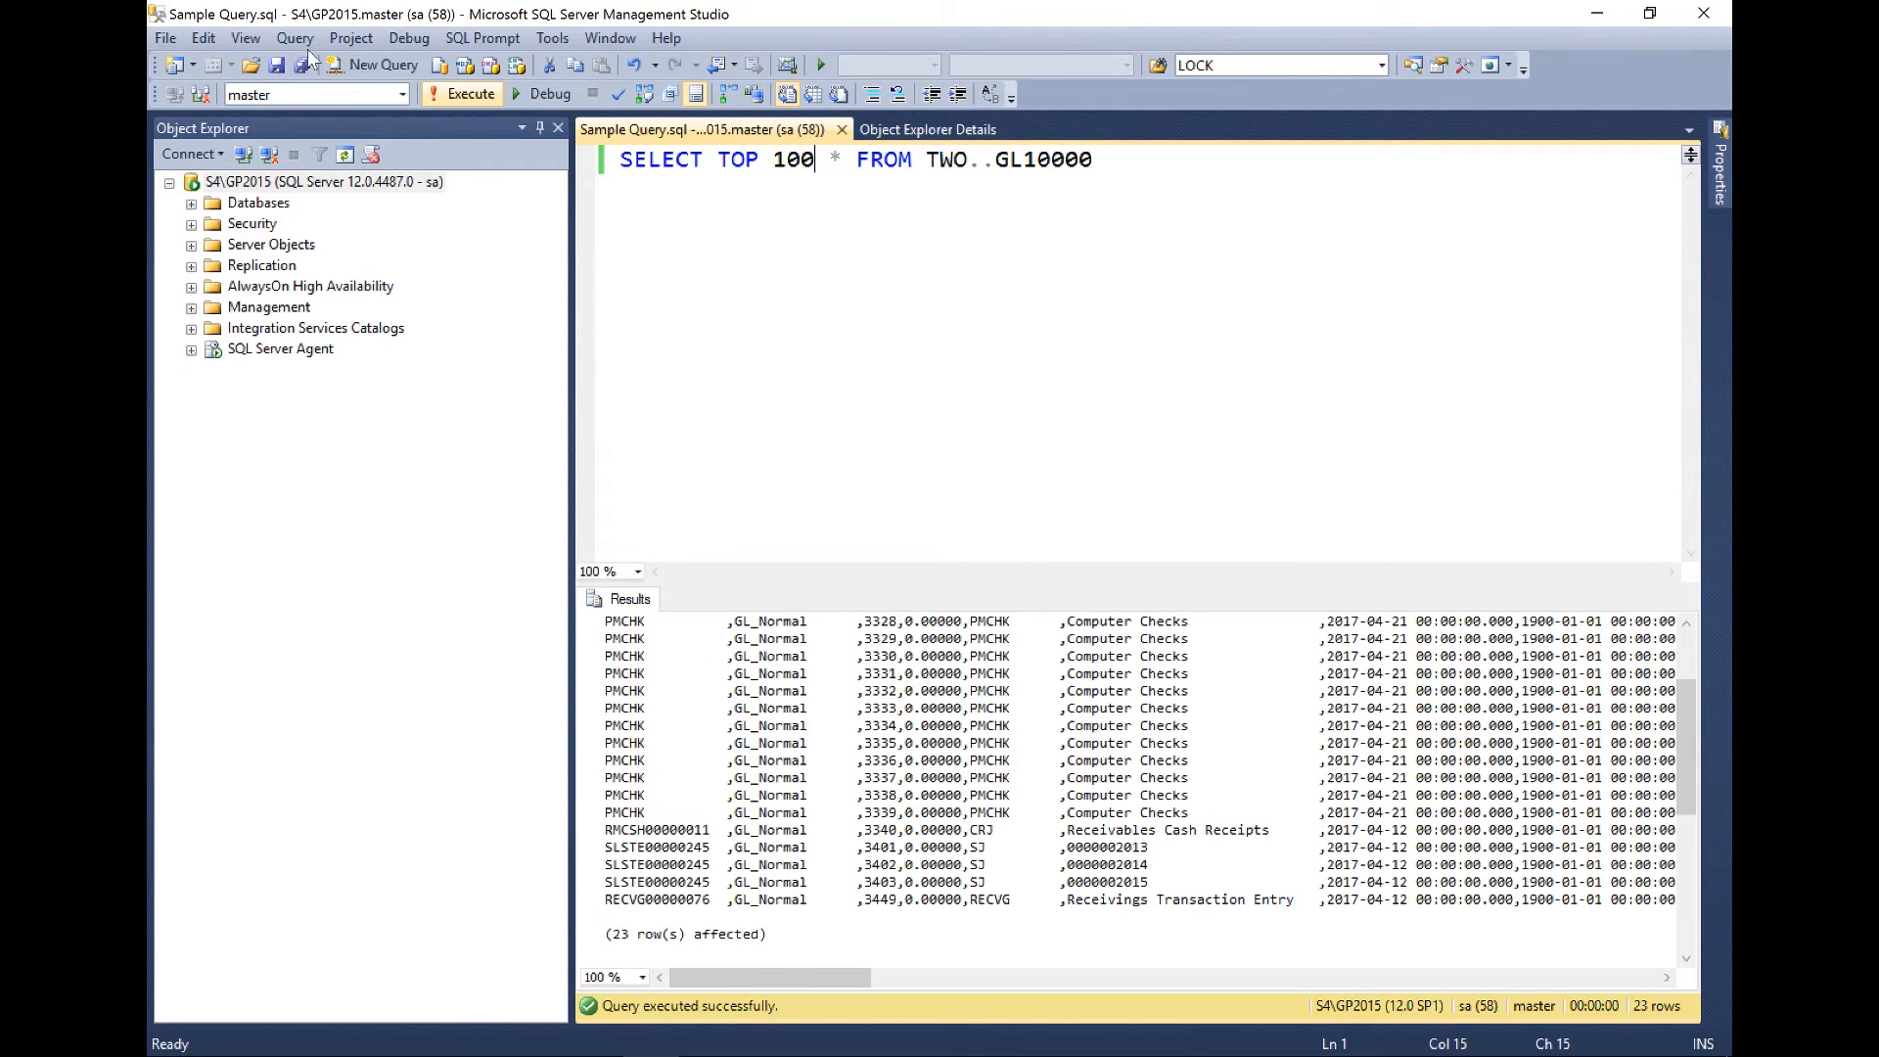
{"action": "left_click_drag", "start_coordinate": [1697, 766], "coordinate": [1693, 719]}
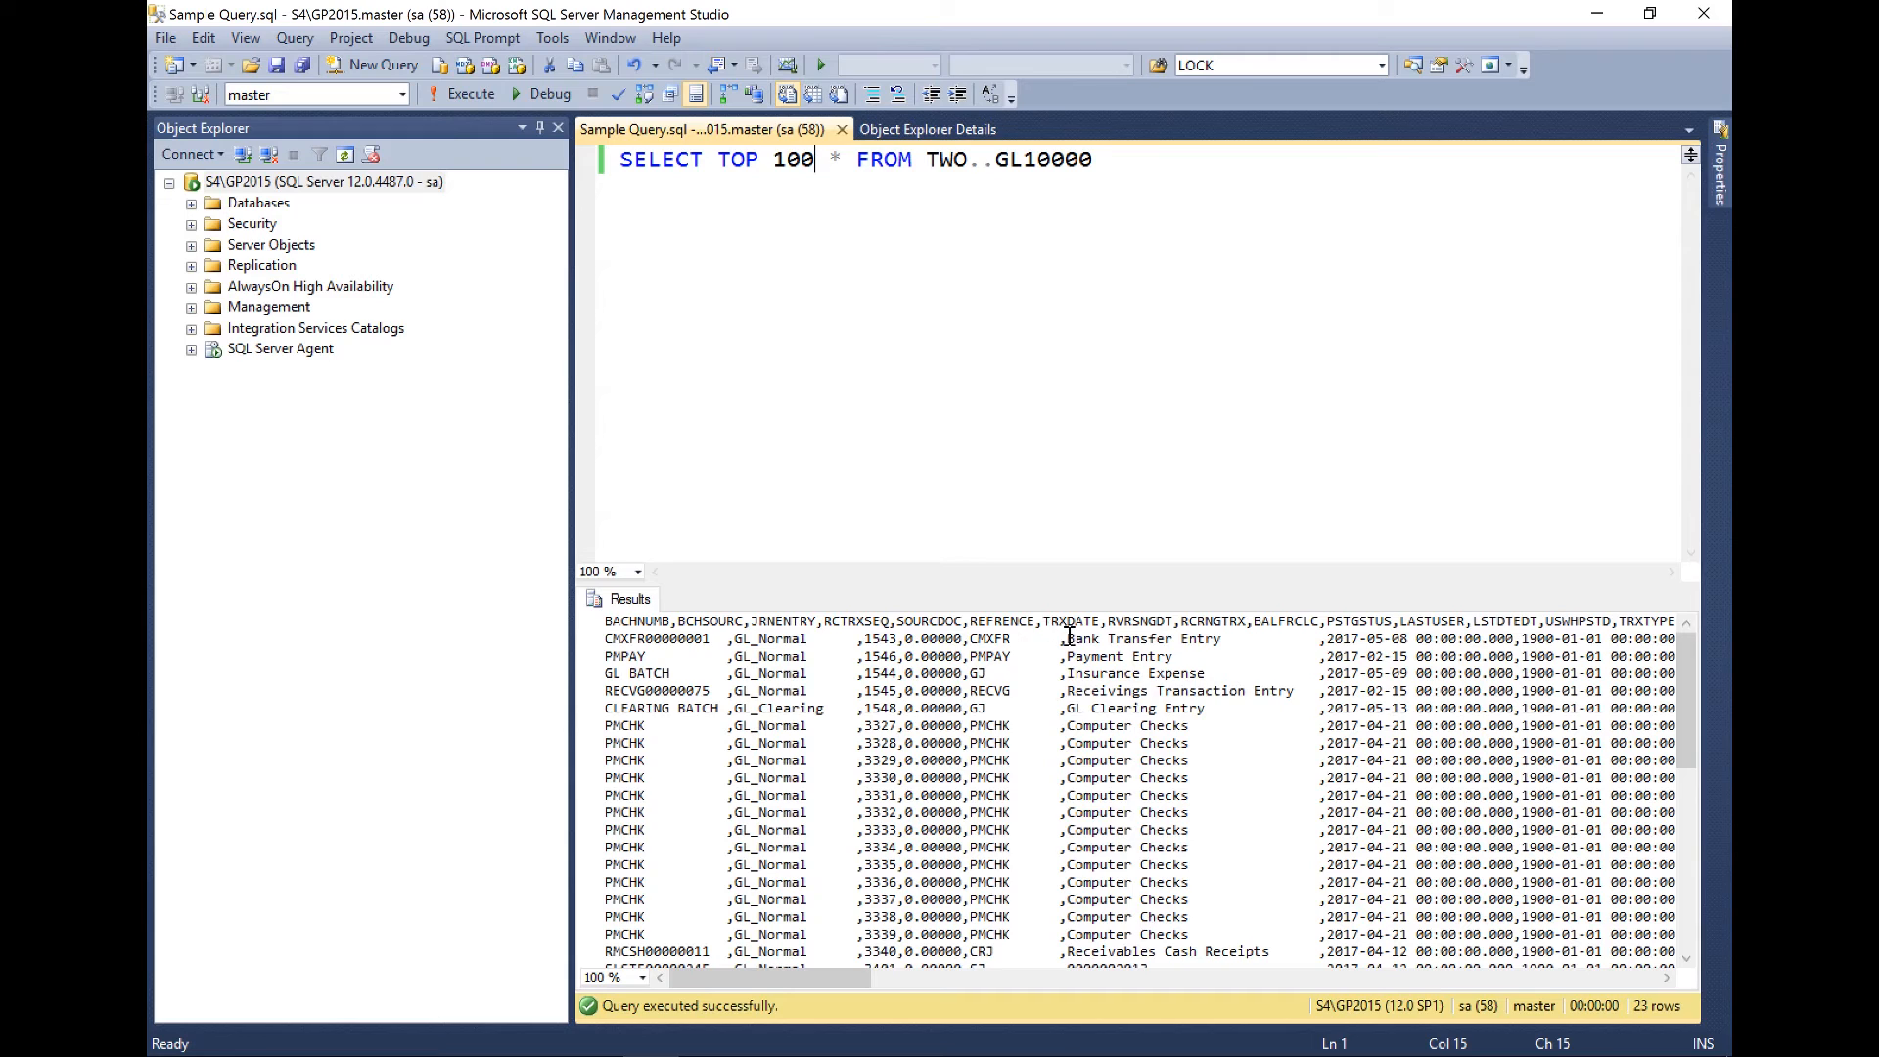
{"action": "left_click_drag", "start_coordinate": [1067, 638], "coordinate": [1223, 638]}
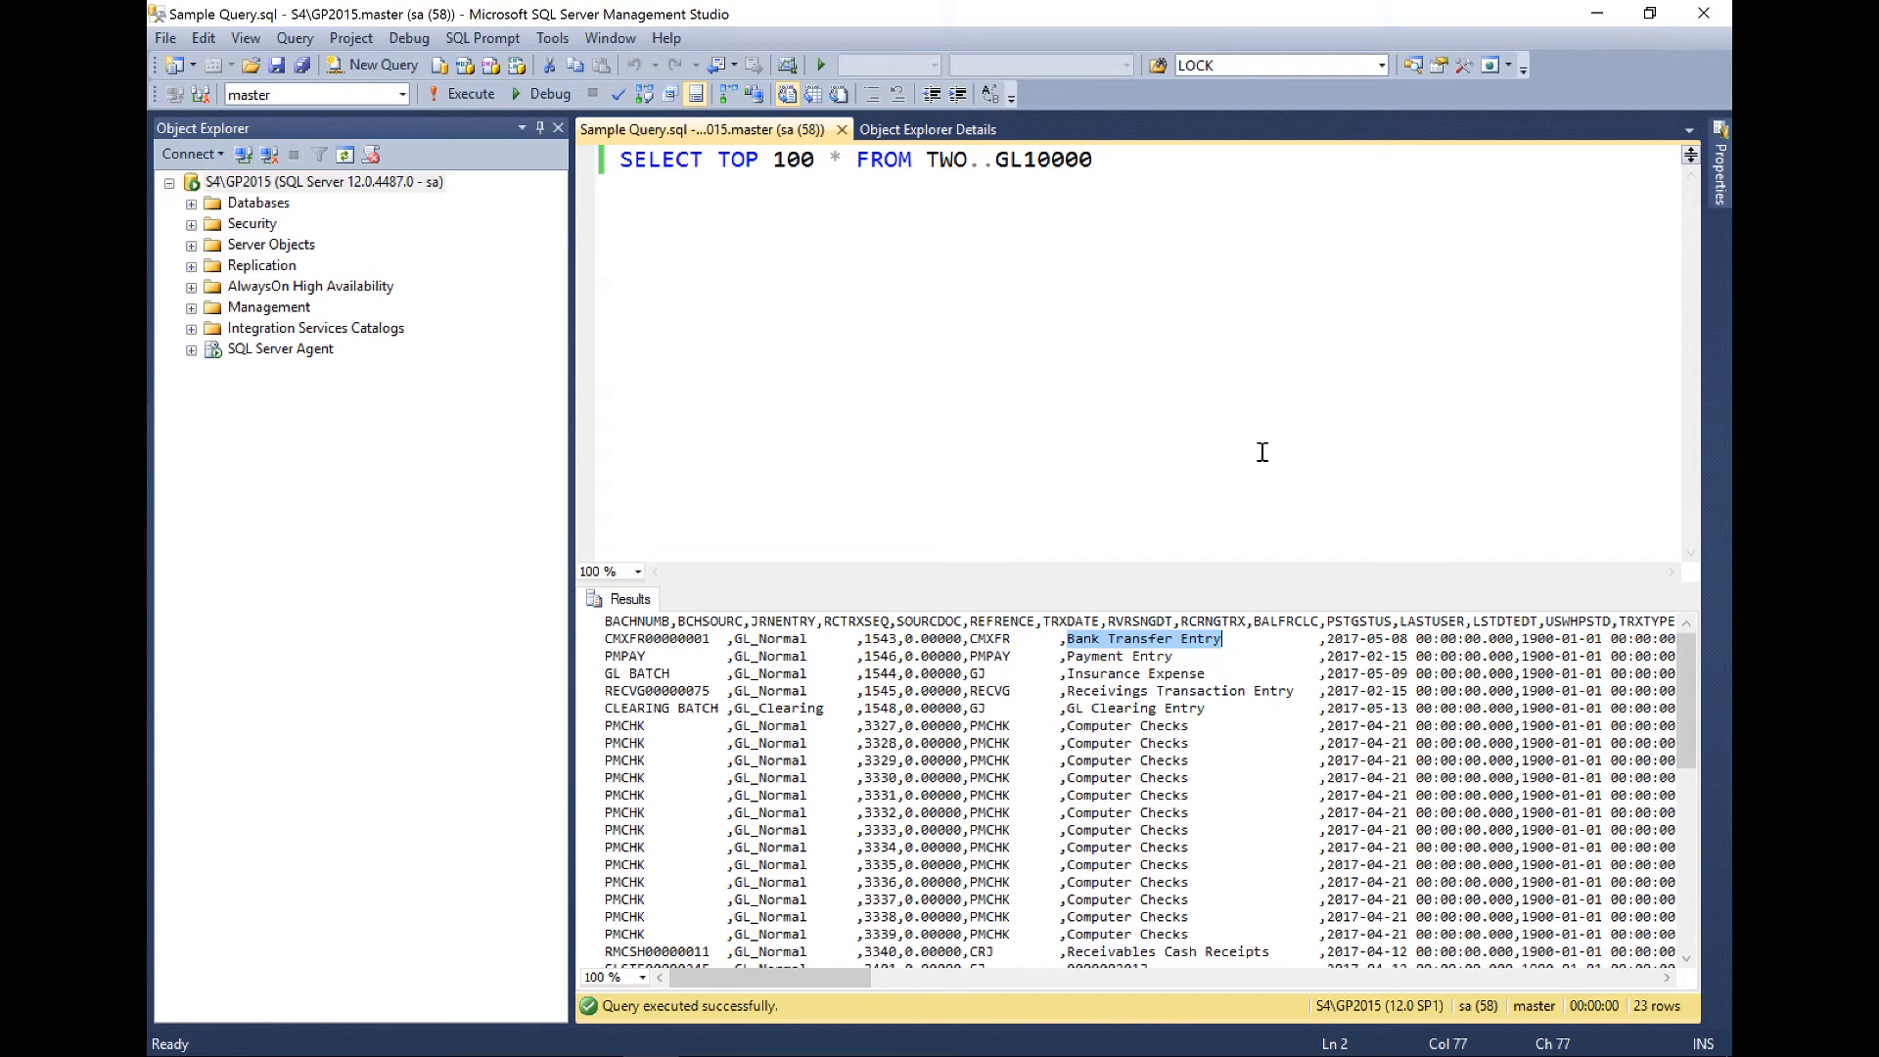
{"action": "left_click", "coordinate": [1043, 621]}
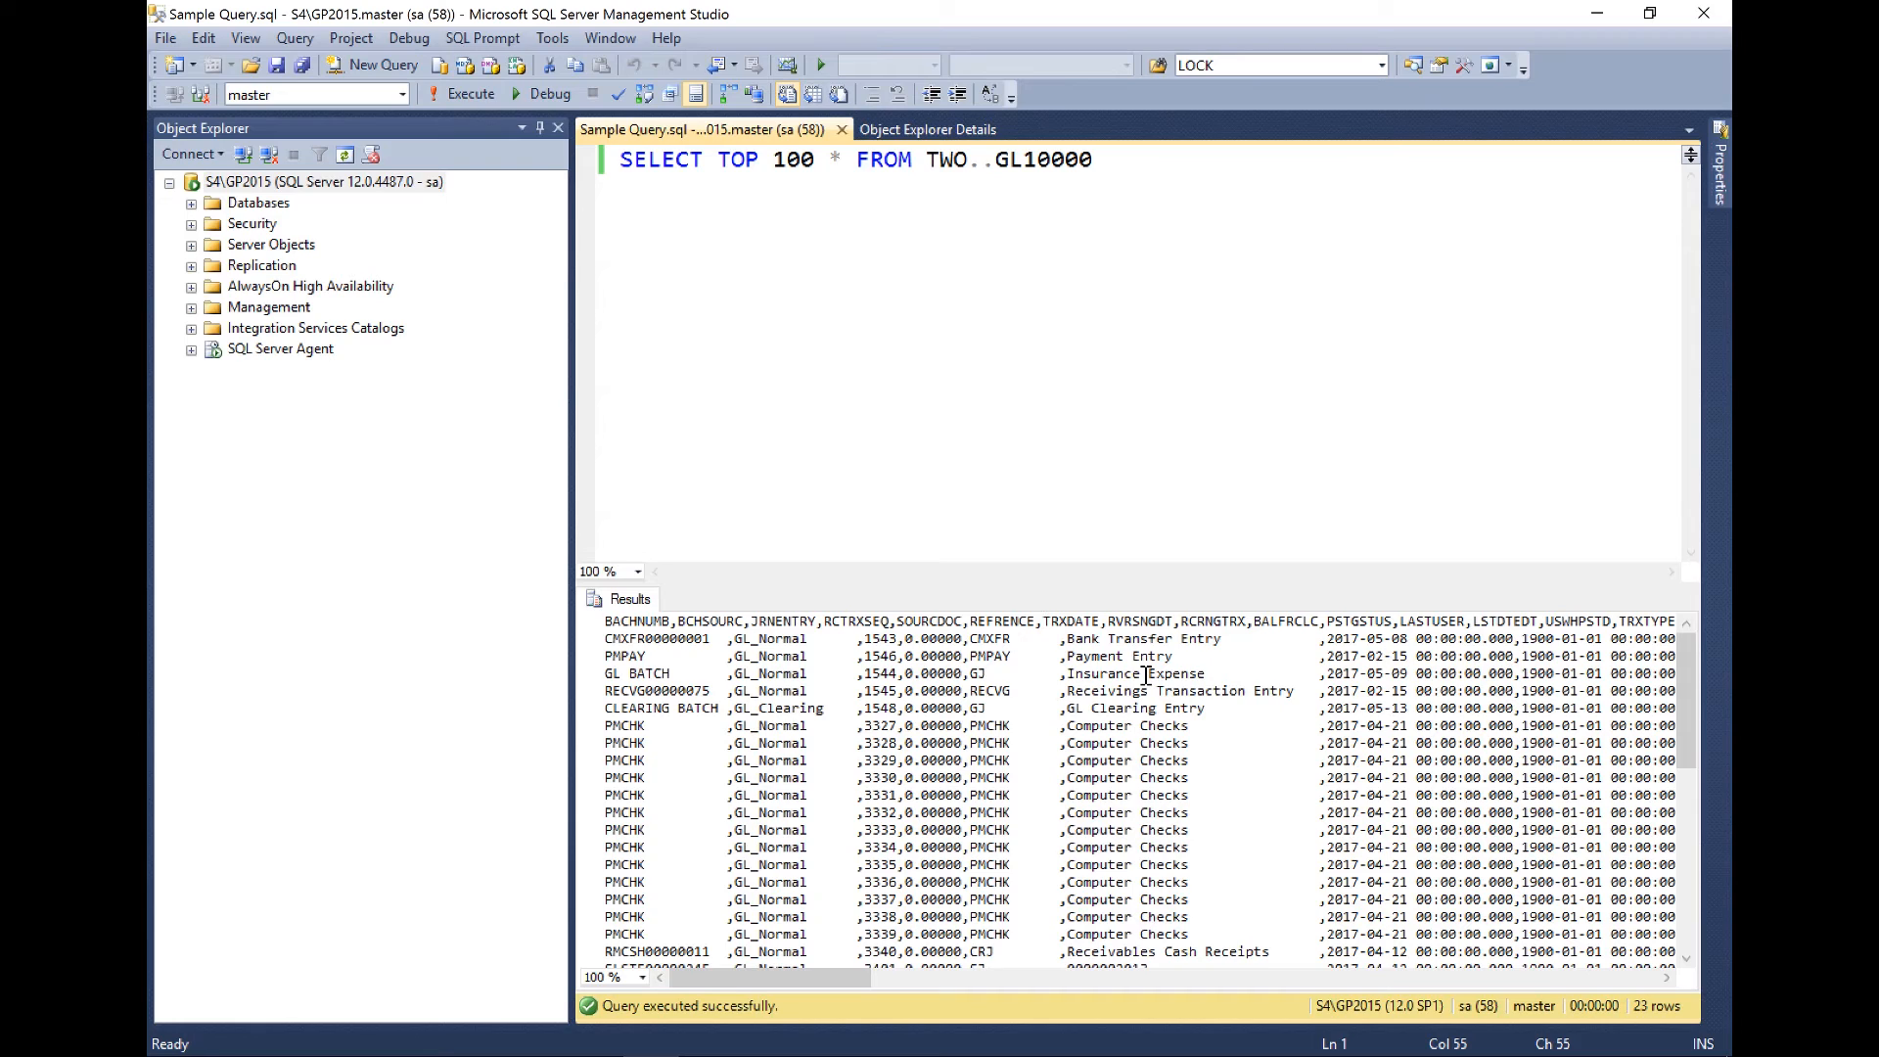